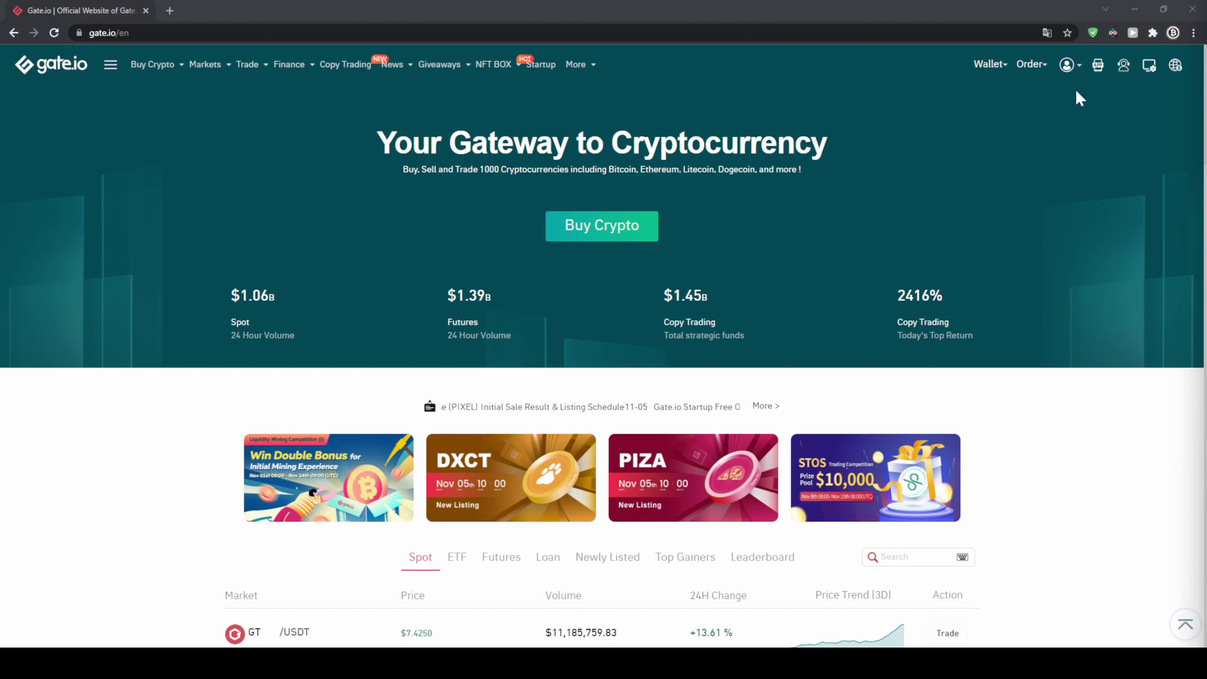
Open the Security verification page from the account icon menu.
mouse_move(1067, 64)
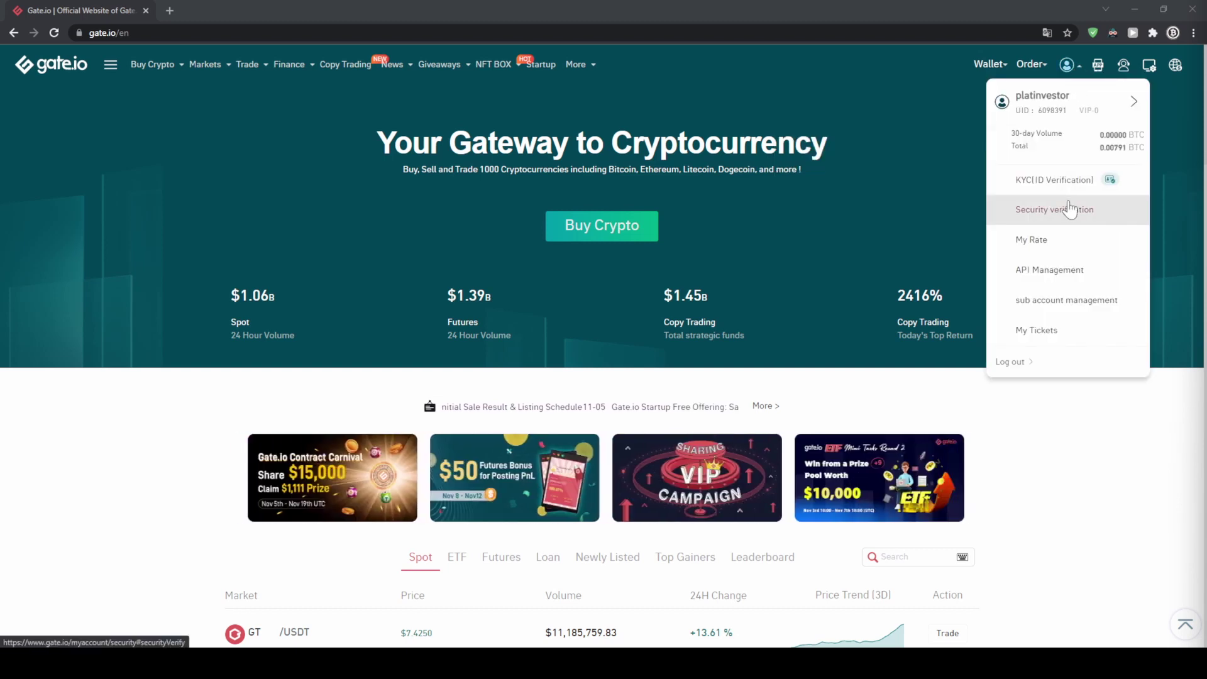
left_click(1069, 207)
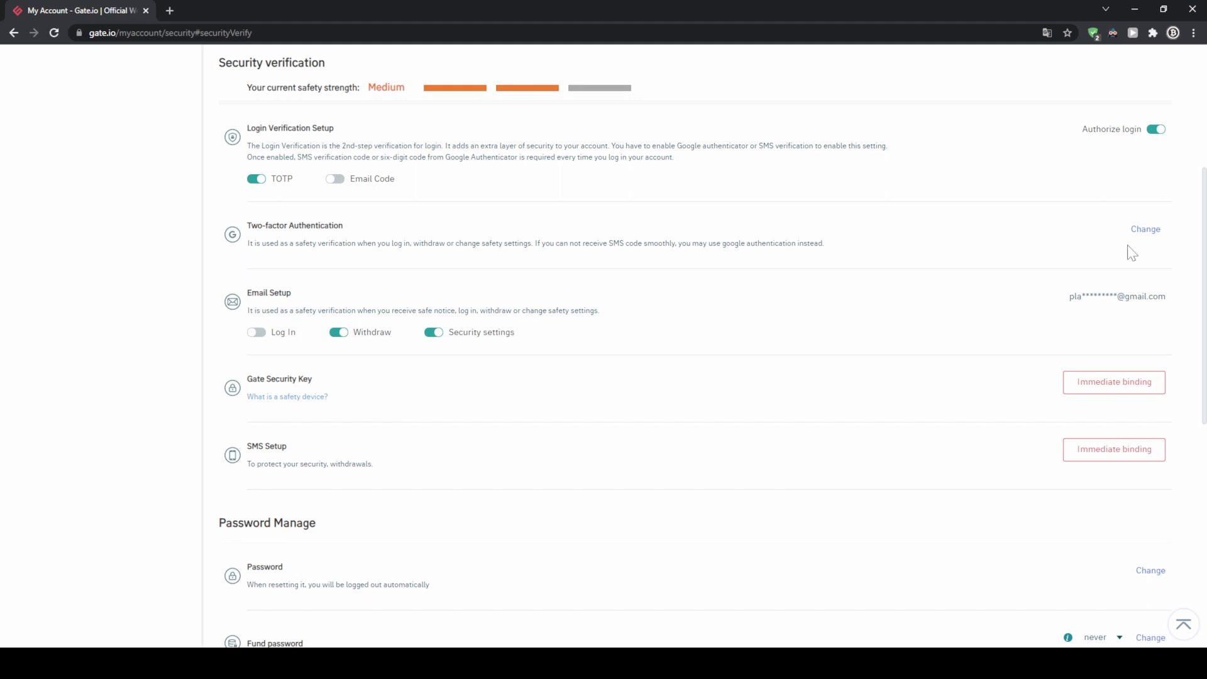
Scroll to the top of the account page to show the first-level KYC verification status.
scroll(1132, 253, "up", 5)
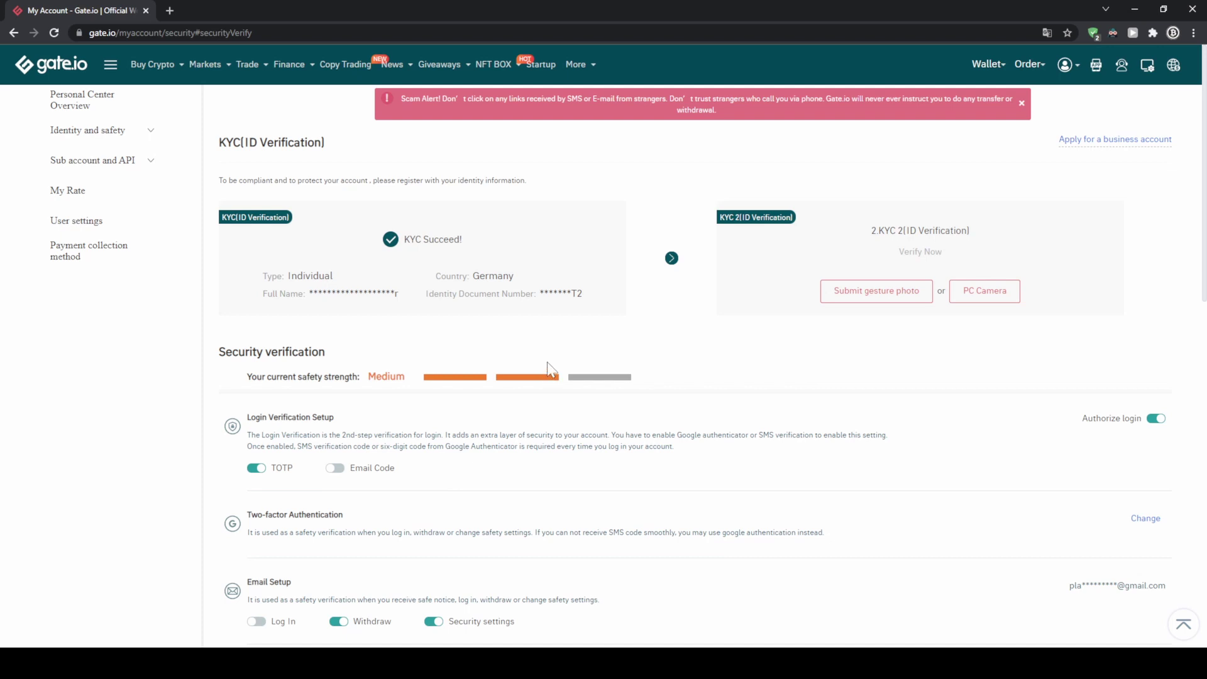
Open the crypto Deposit page from the Wallet menu and glance at the coin list.
mouse_move(976, 58)
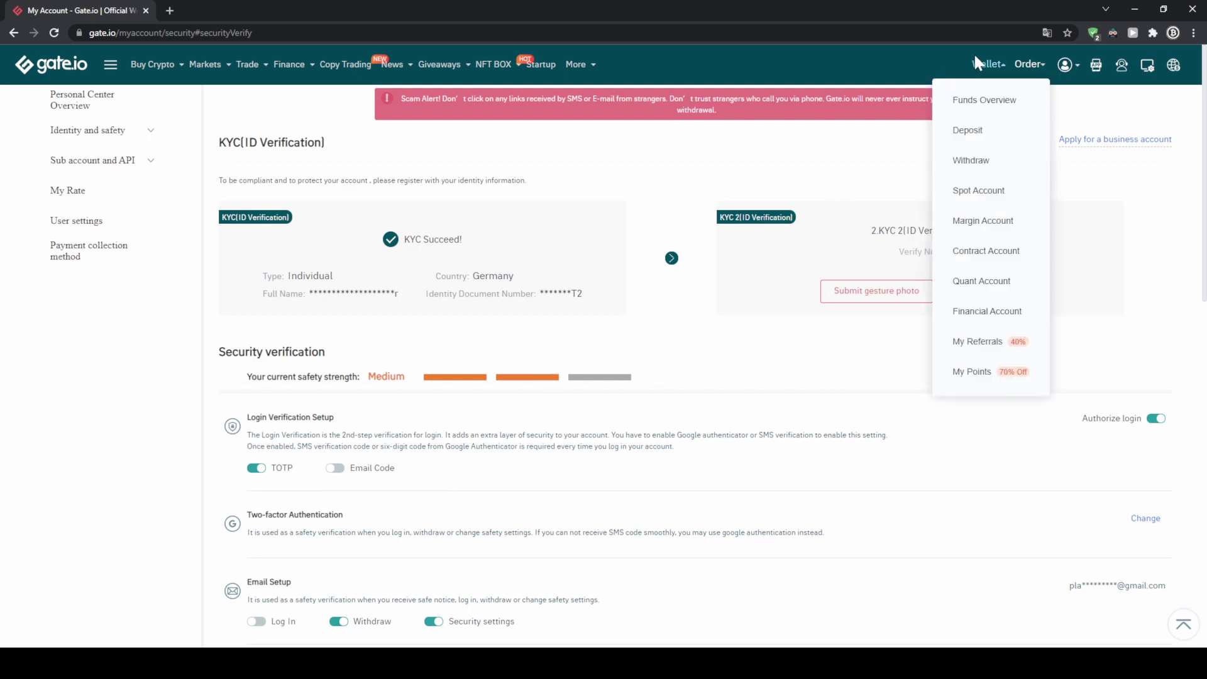
left_click(969, 132)
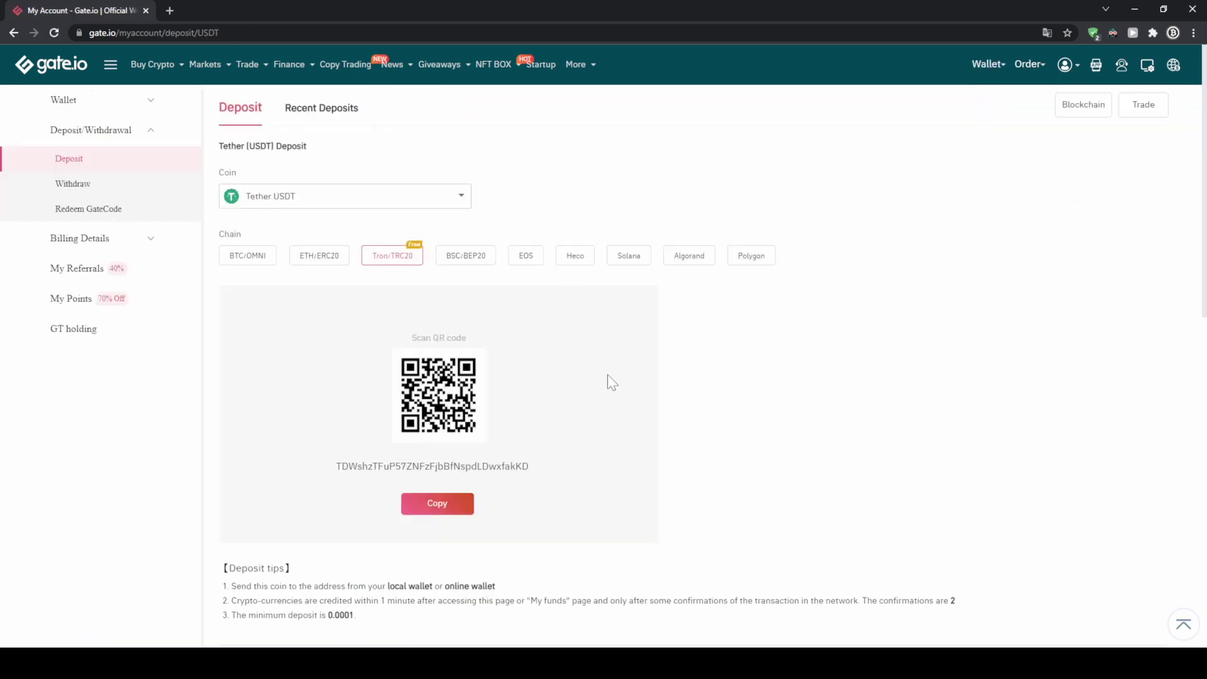
left_click(466, 196)
left_click(464, 203)
Search the coin list for 'btc' and select Bitcoin (BTC) as the deposit coin.
left_click(461, 199)
scroll(400, 289, "down", 3)
scroll(395, 308, "down", 15)
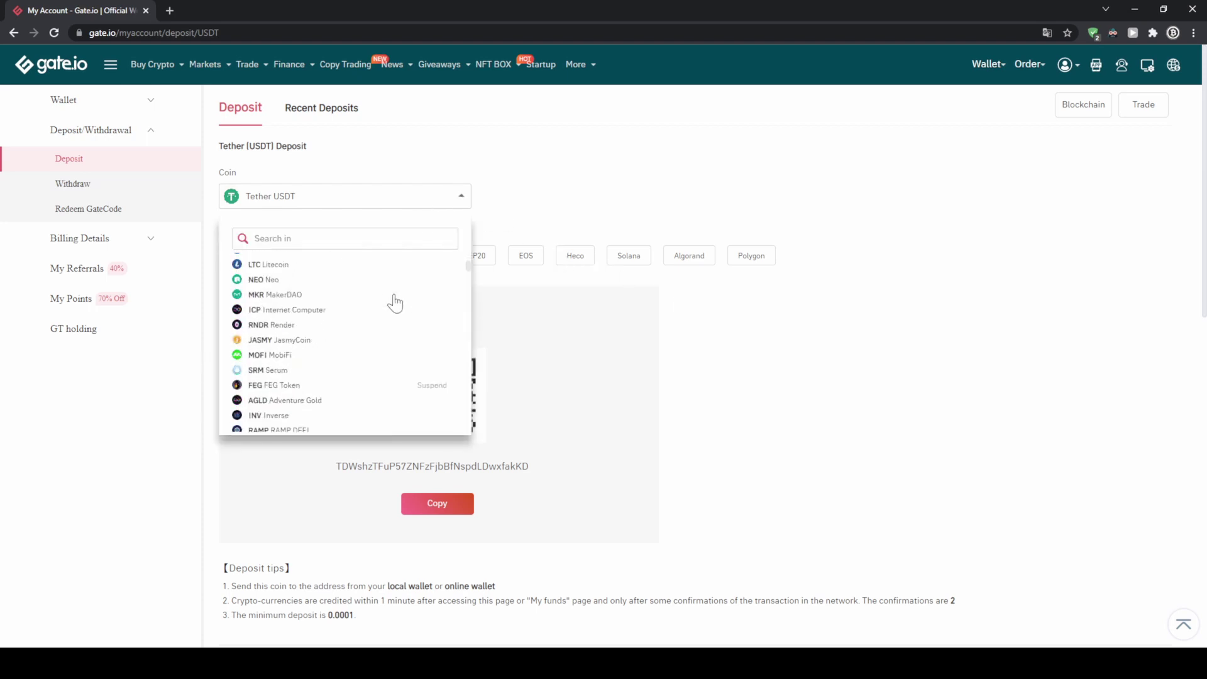
scroll(389, 334, "down", 10)
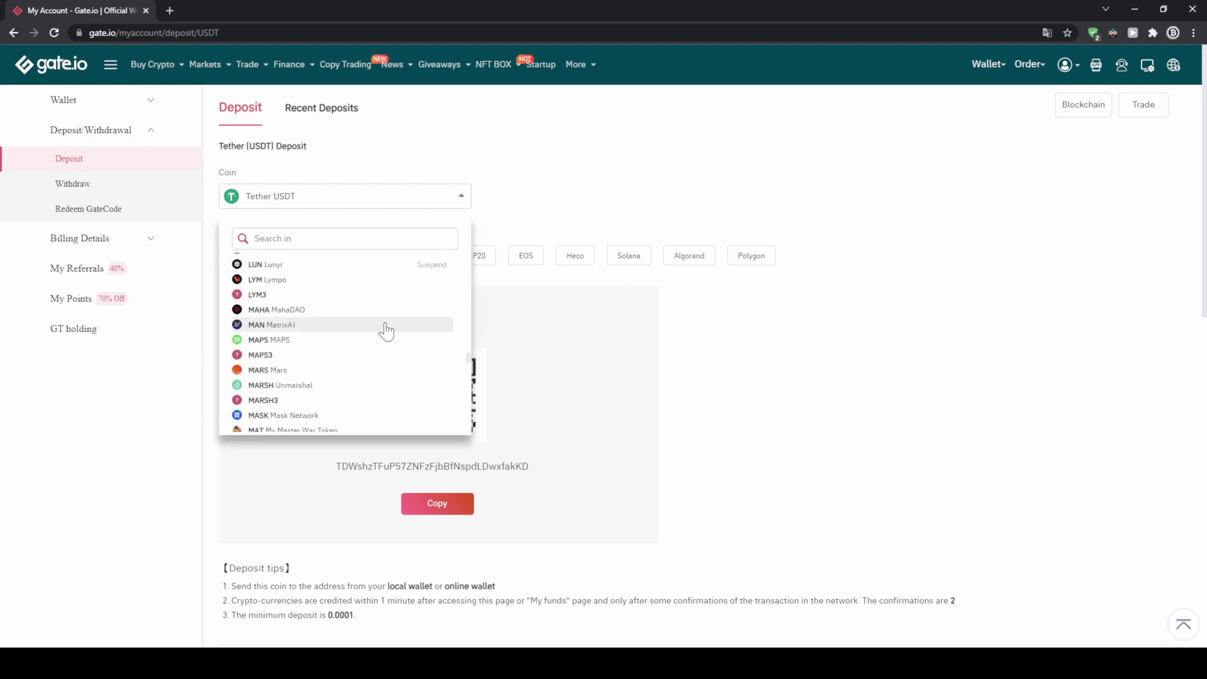
type("btc")
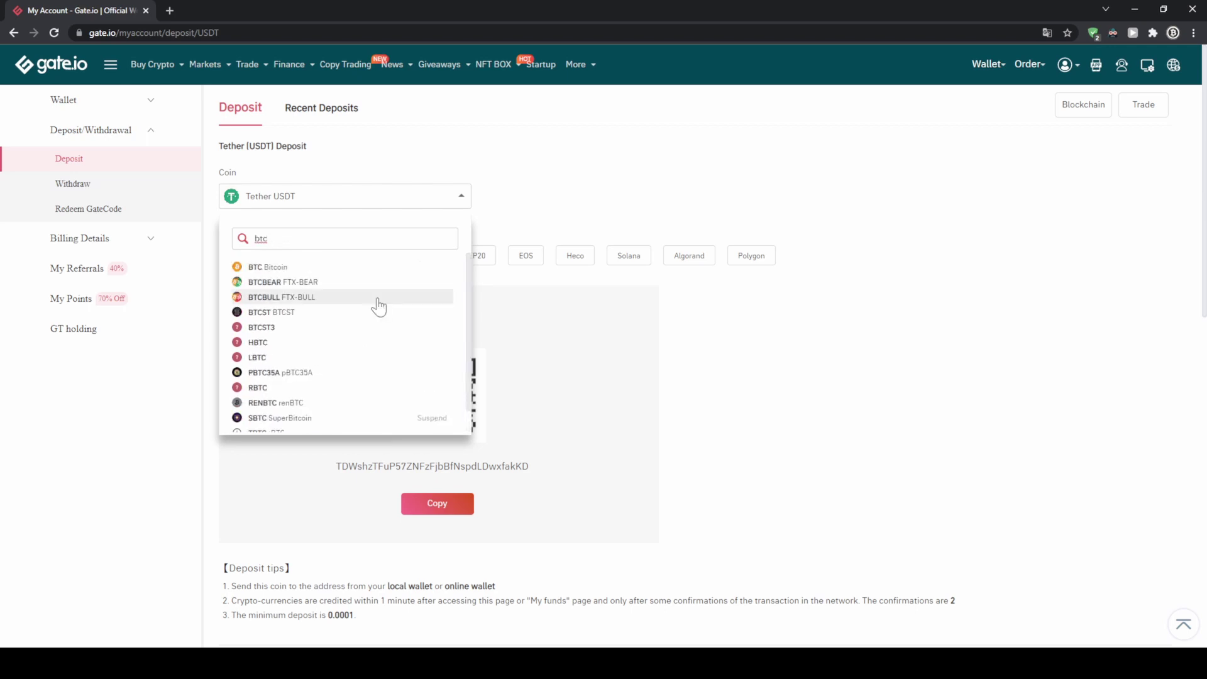
left_click(297, 268)
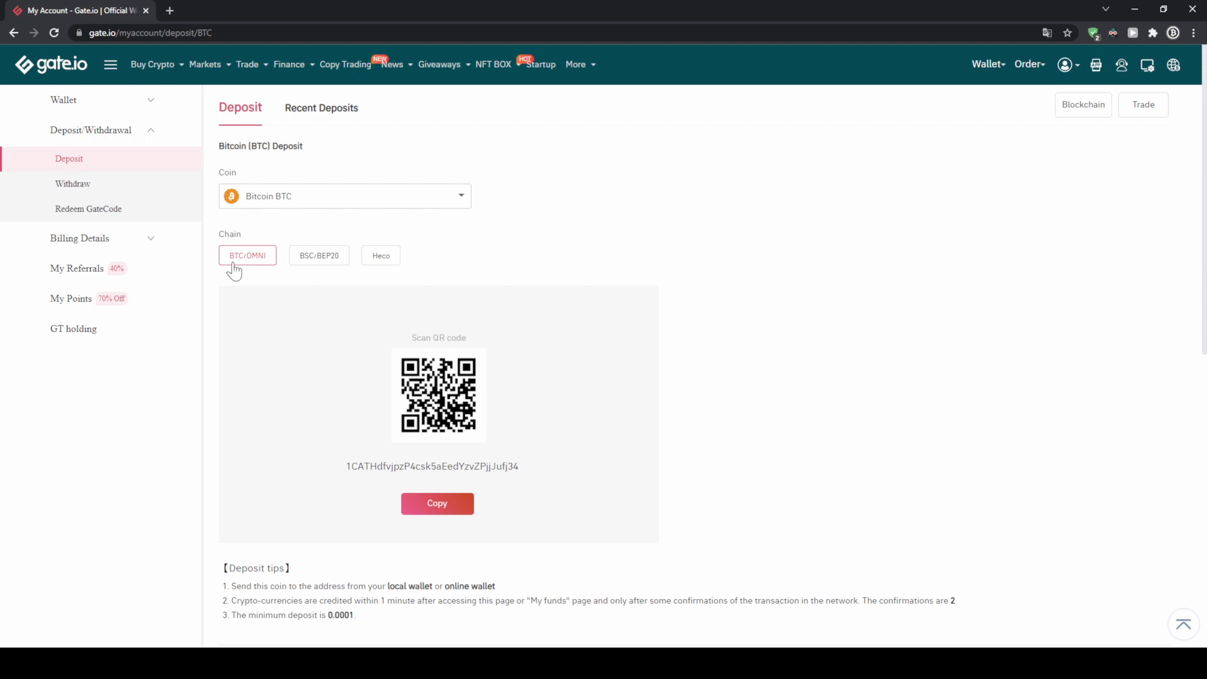
Copy the BTC deposit address, then select USDT Tether as the deposit coin.
left_click_drag(345, 466, 519, 466)
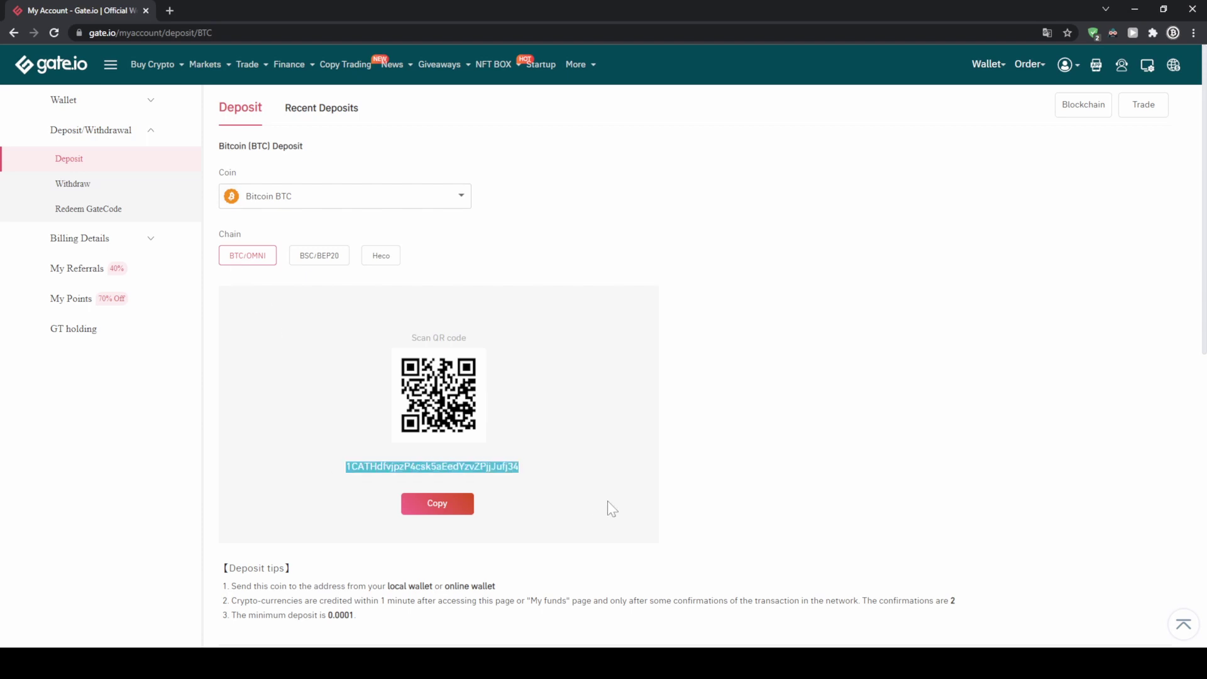
left_click(449, 504)
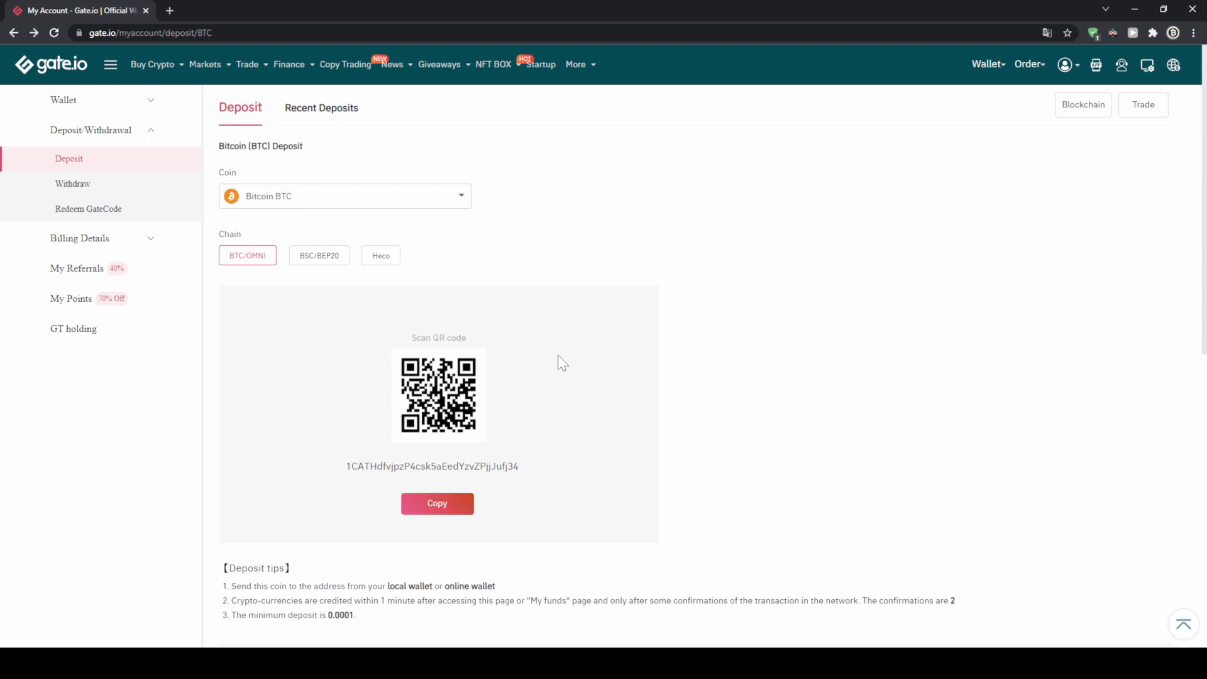
left_click(442, 203)
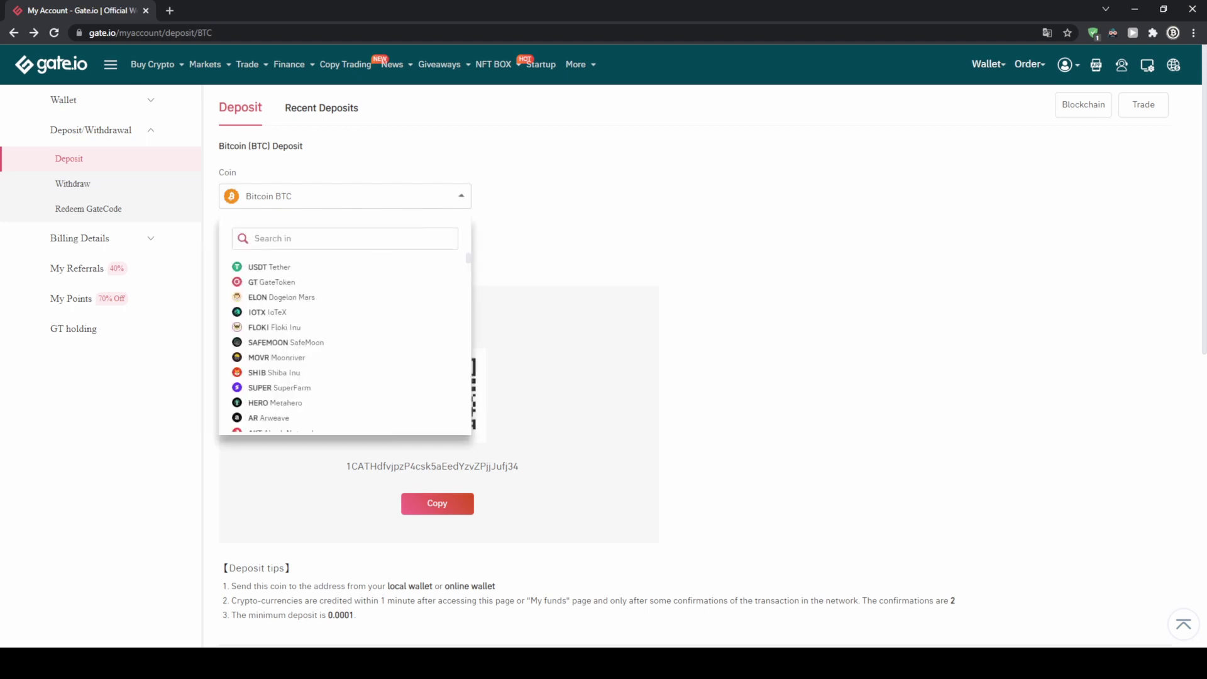
left_click(369, 267)
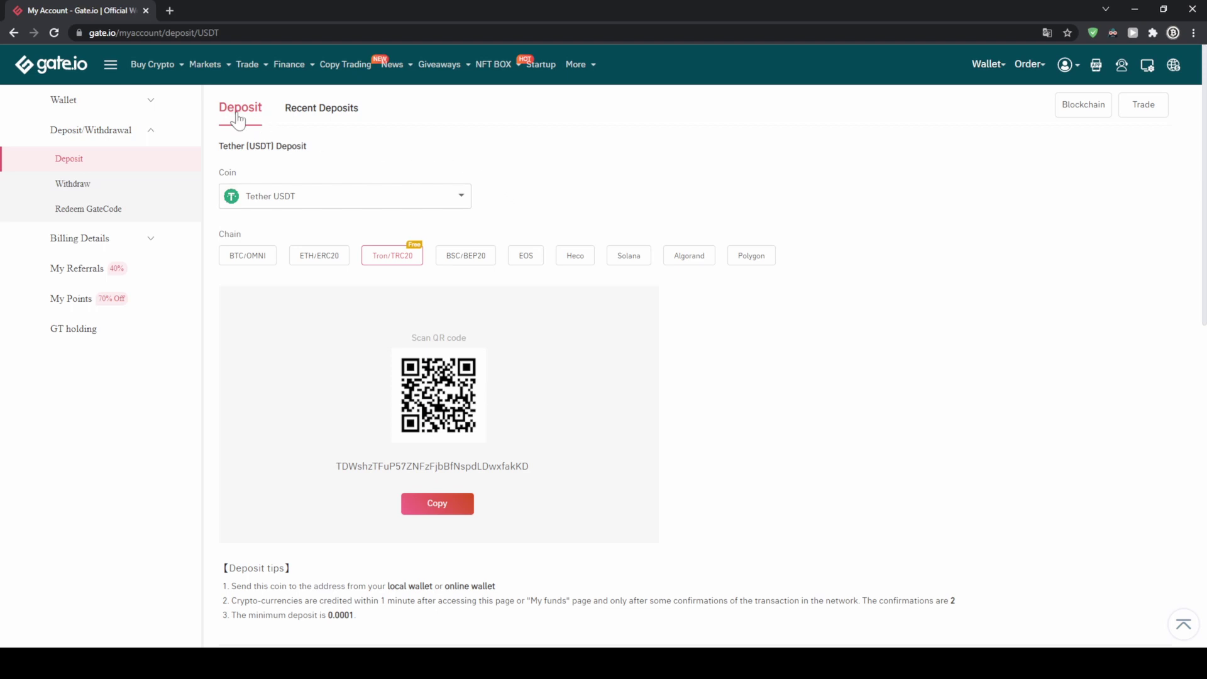
mouse_move(173, 74)
Open Buy Crypto by credit card, keep USD as payment currency, and browse purchasable coins.
left_click(154, 108)
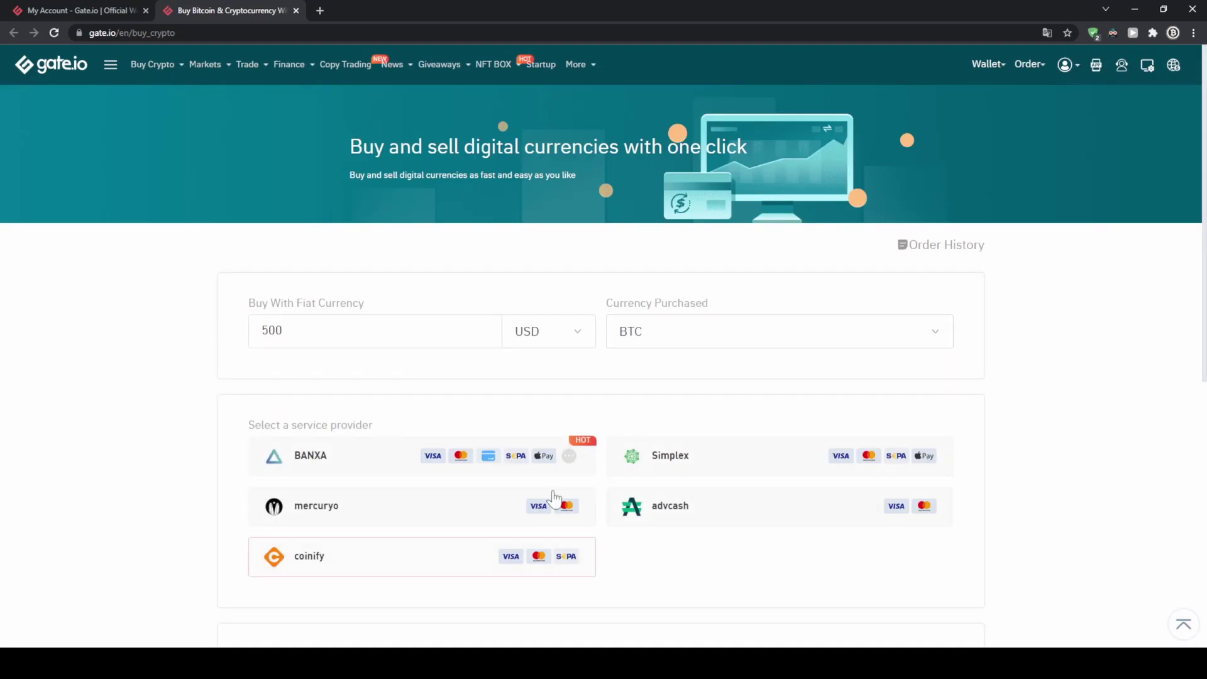
left_click(583, 349)
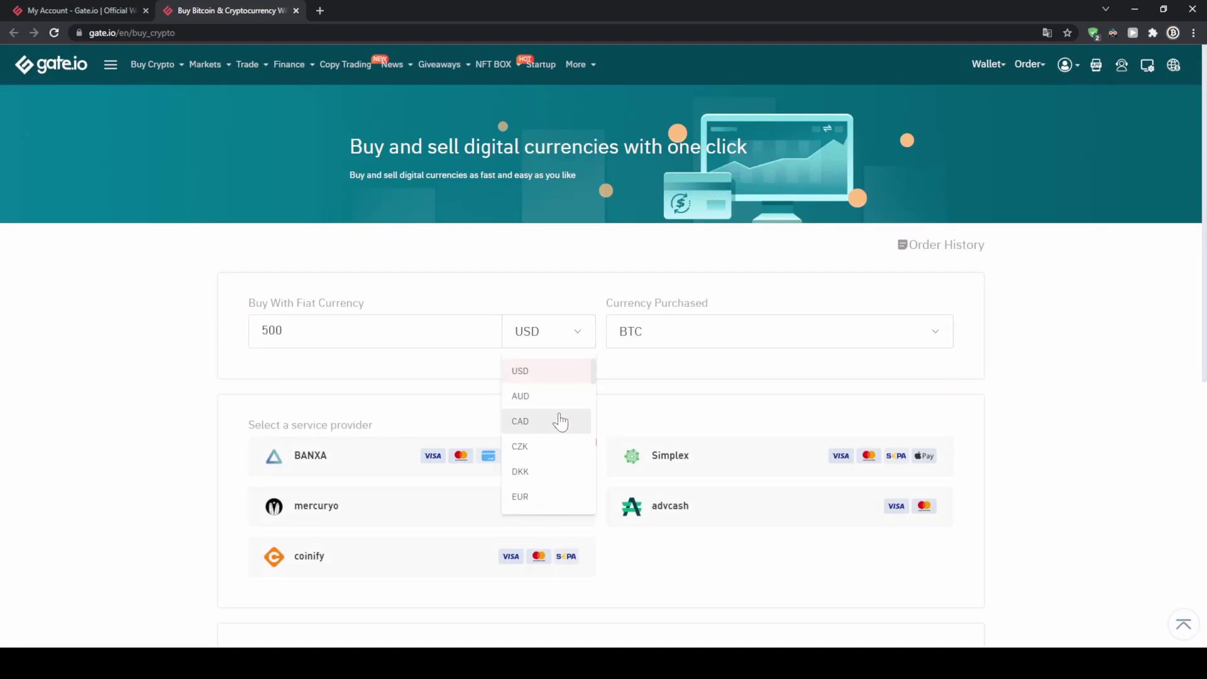
scroll(552, 435, "down", 10)
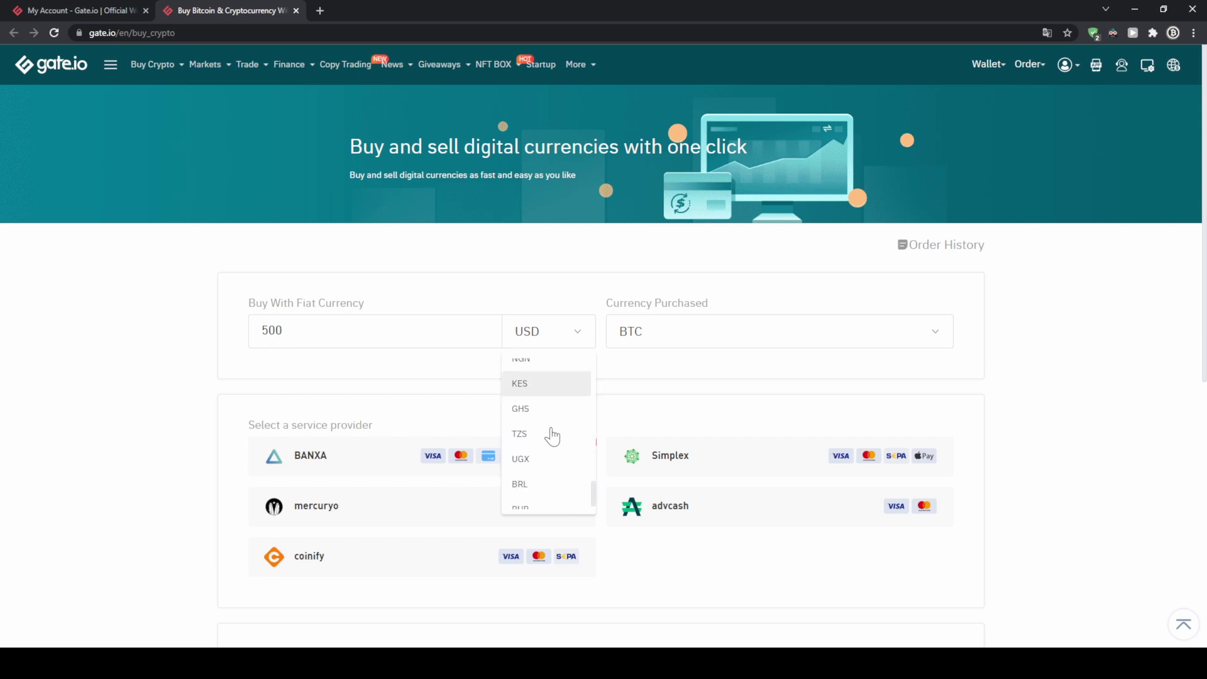
left_click(263, 299)
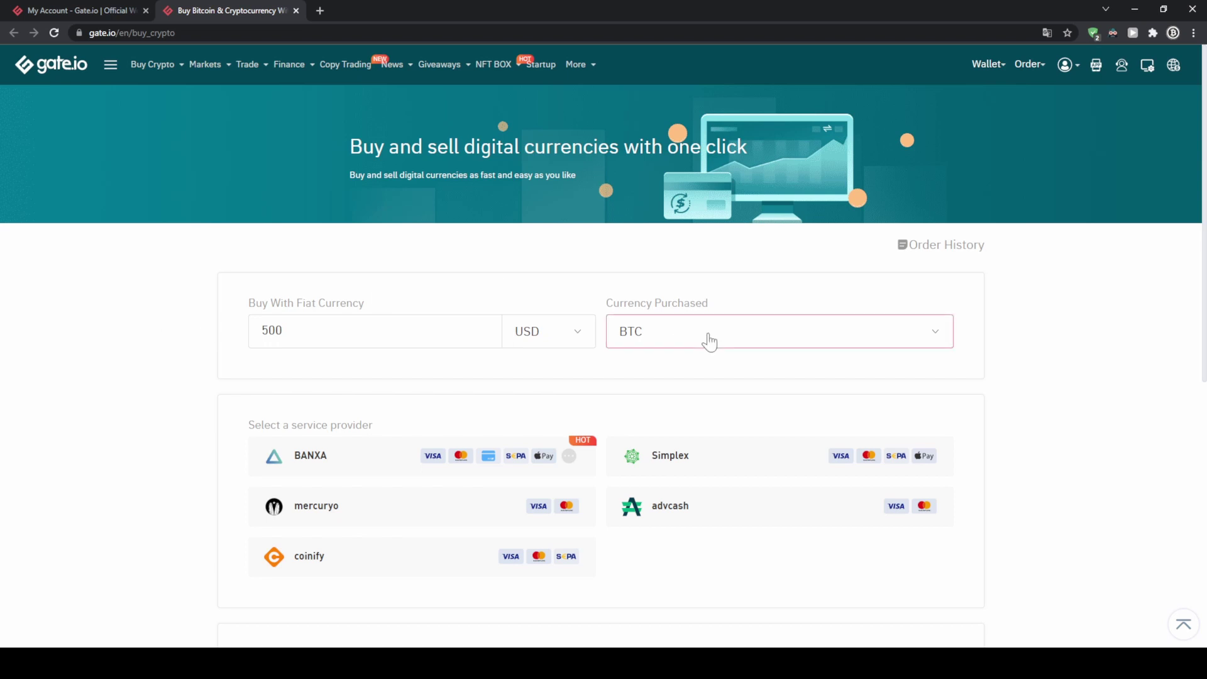
left_click(917, 339)
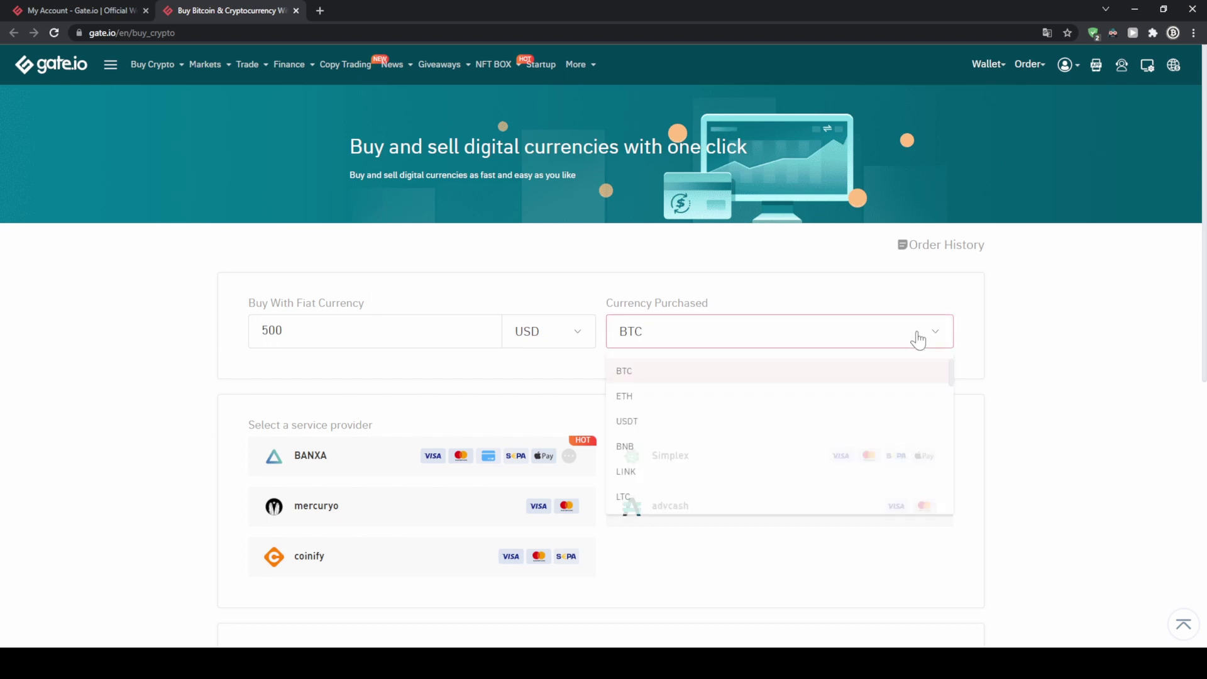
scroll(661, 402, "down", 5)
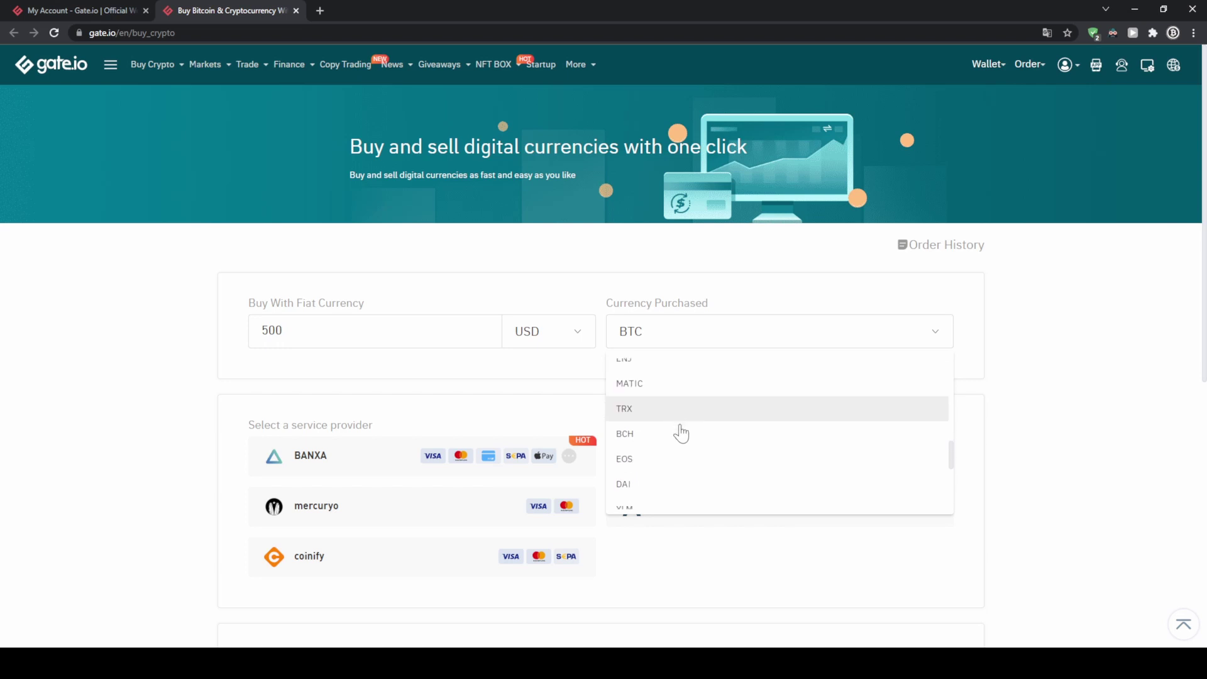
scroll(681, 434, "up", 5)
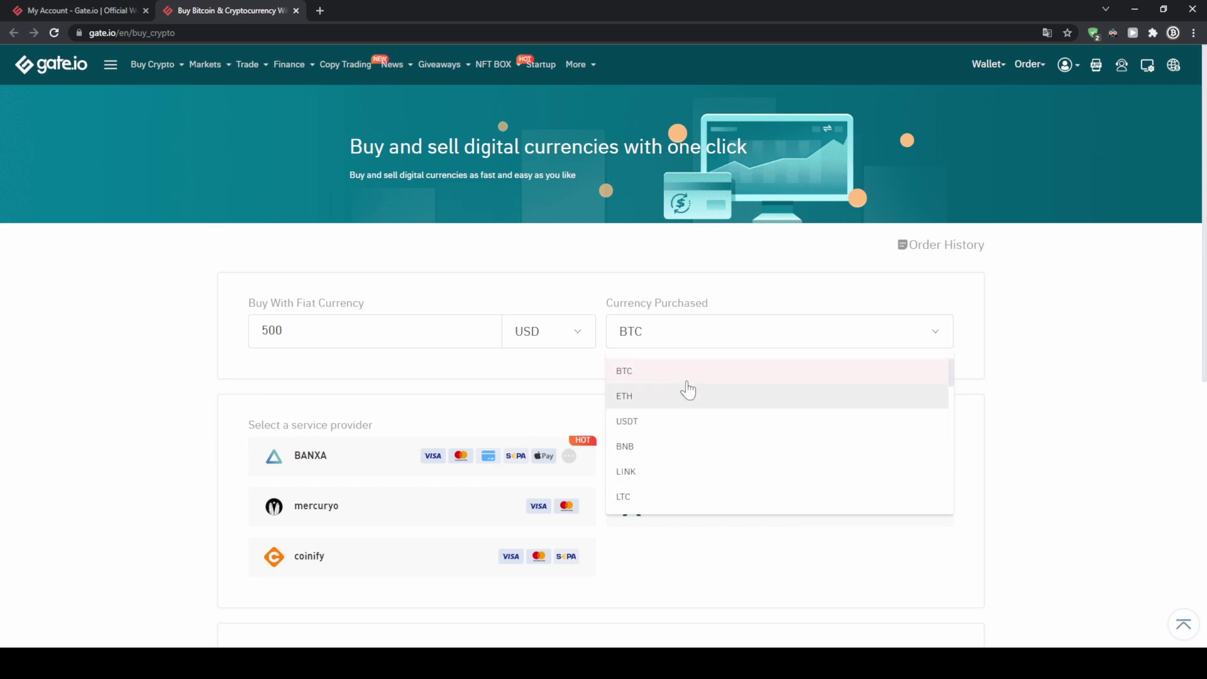
Buy USDT instead of BTC with BANXA as provider, quoting 471.39 USDT for 500 USD.
left_click(681, 421)
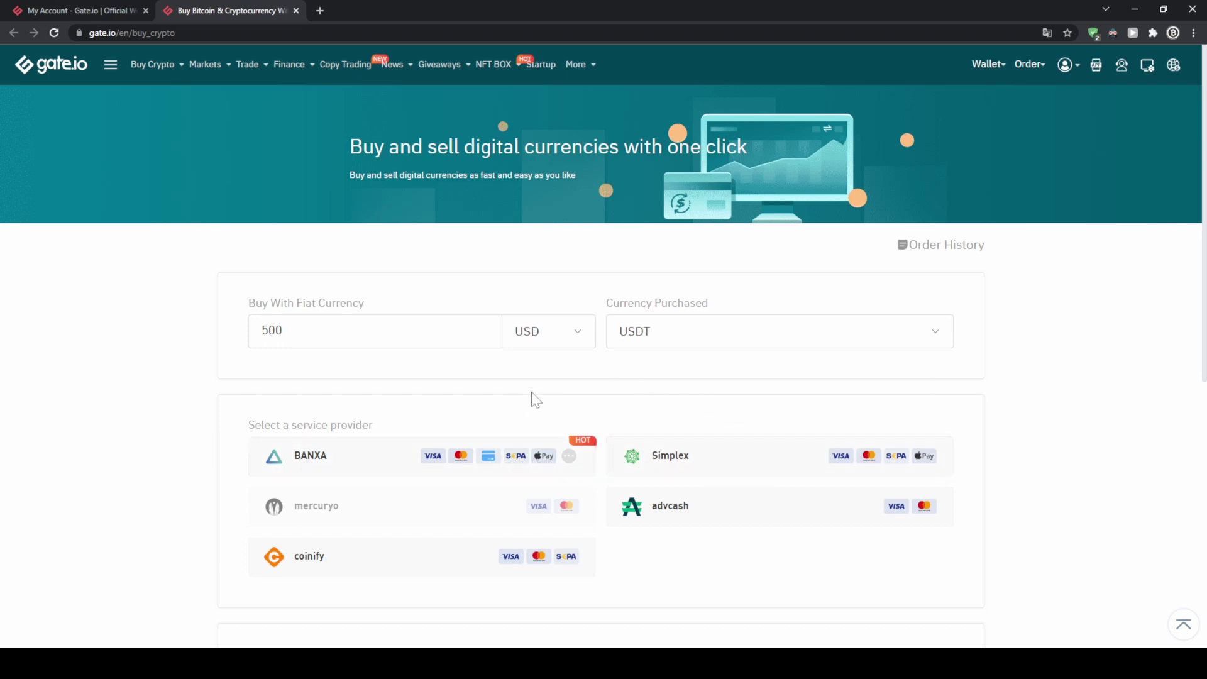
left_click(341, 452)
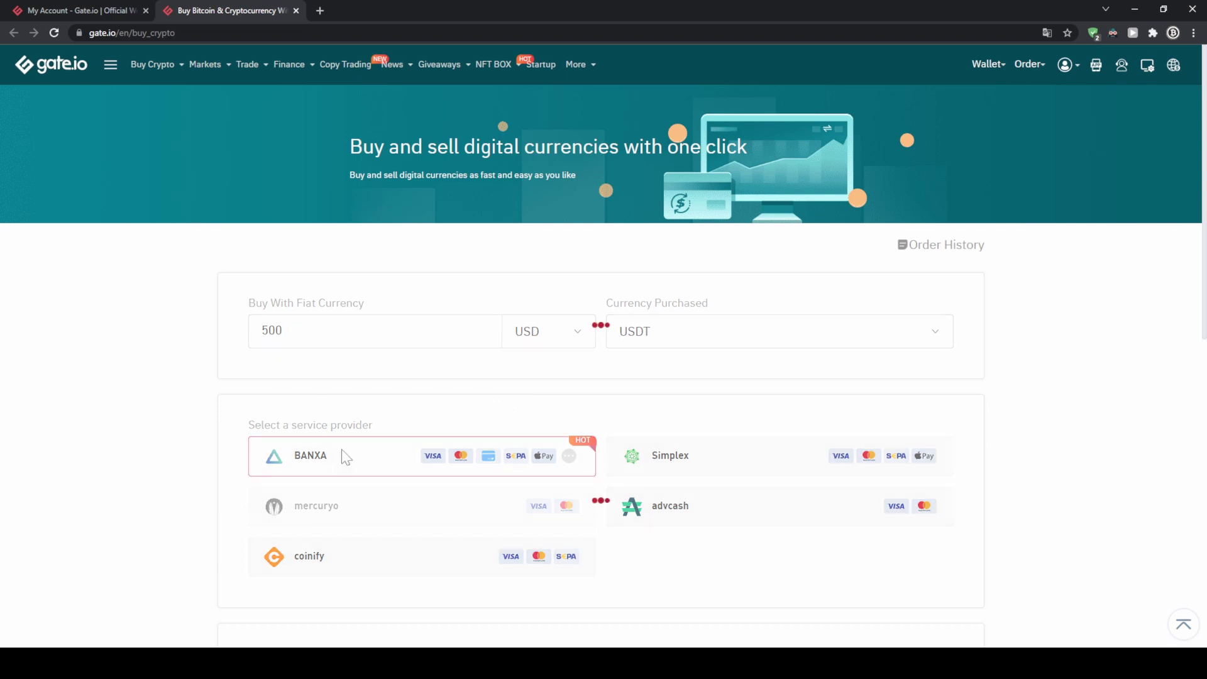
scroll(233, 410, "down", 5)
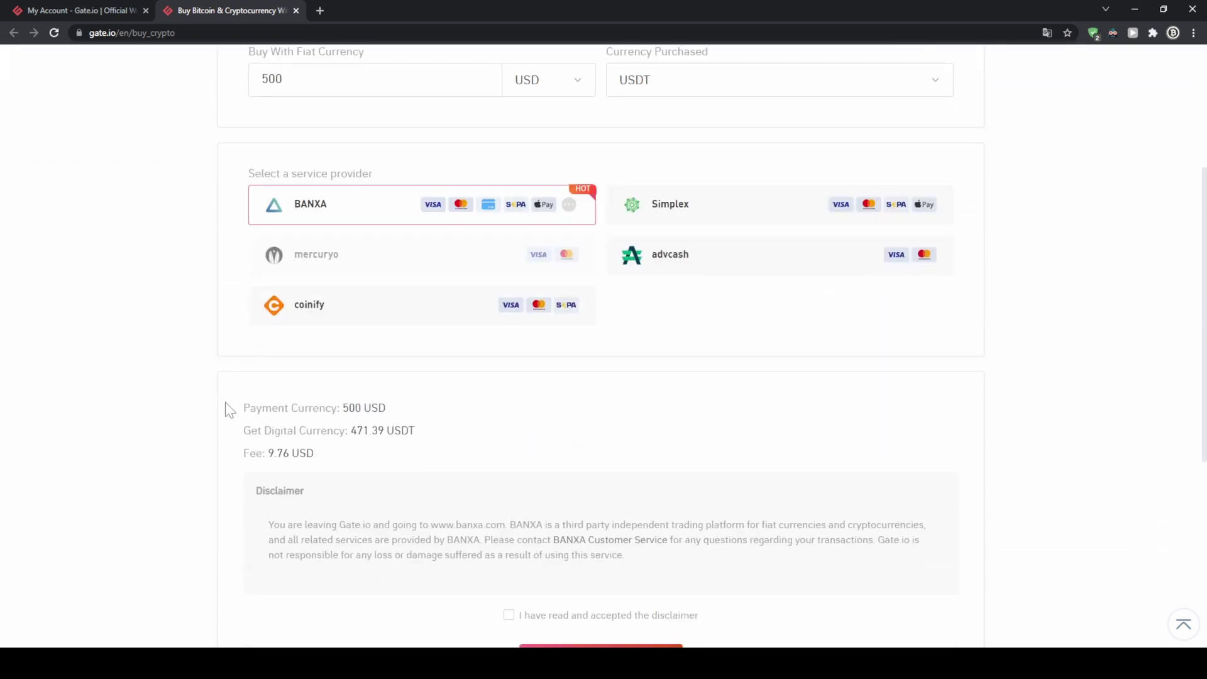
left_click_drag(345, 344, 393, 348)
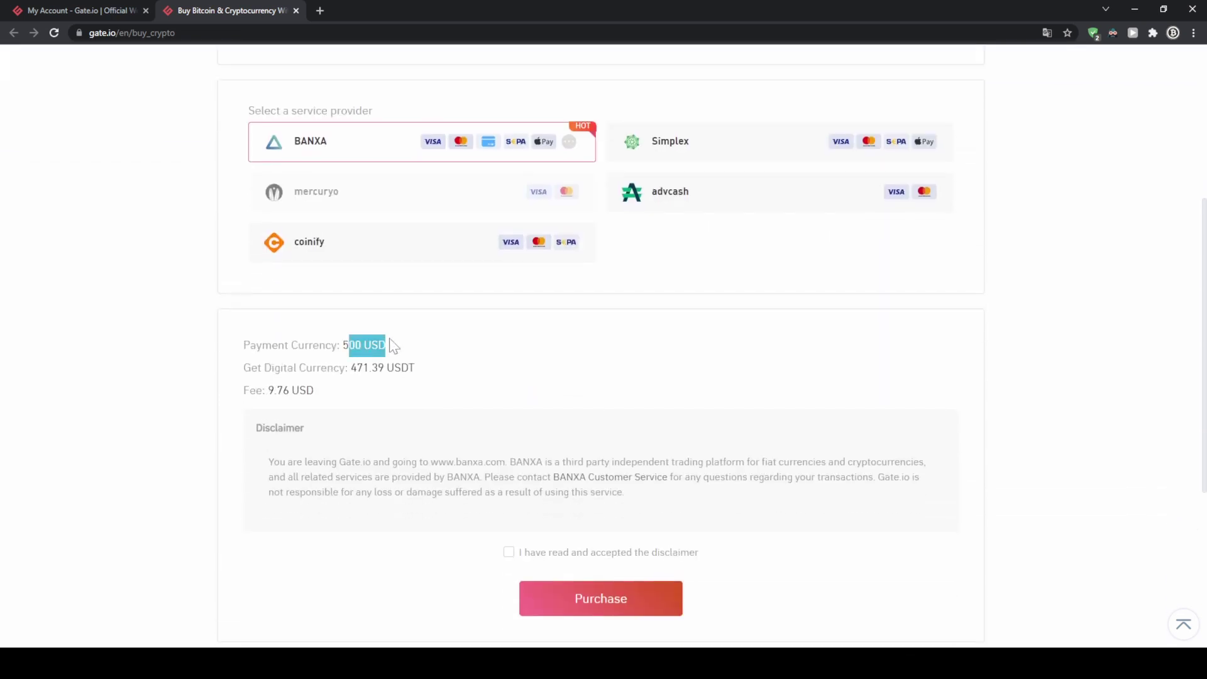
left_click(393, 348)
Accept the disclaimer, create the 500 USD BANXA order for USDT, then close the BANXA tab.
left_click(509, 553)
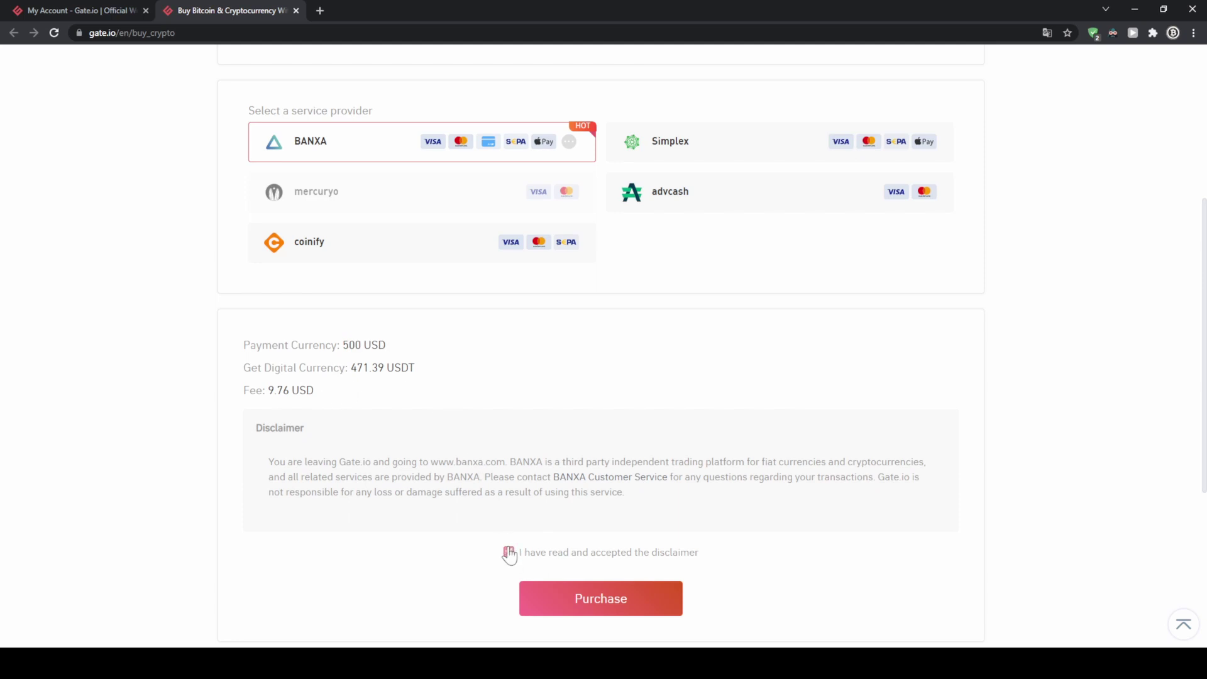
left_click(624, 598)
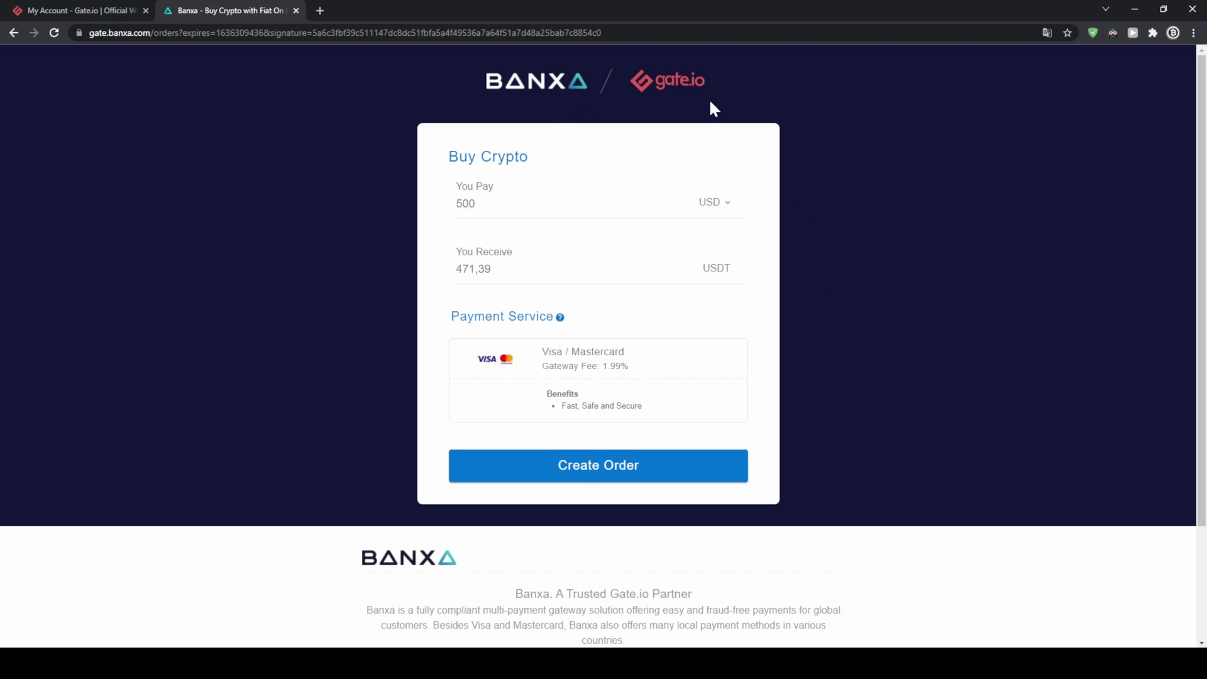
left_click(604, 469)
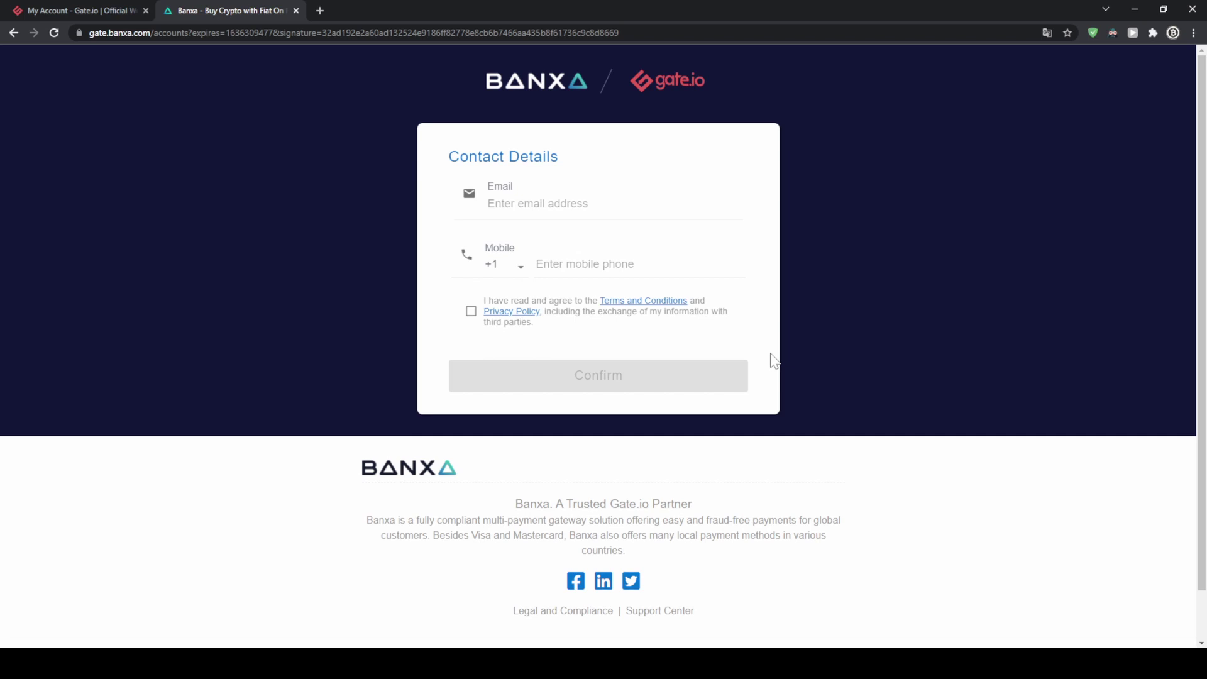
key("ctrl+w")
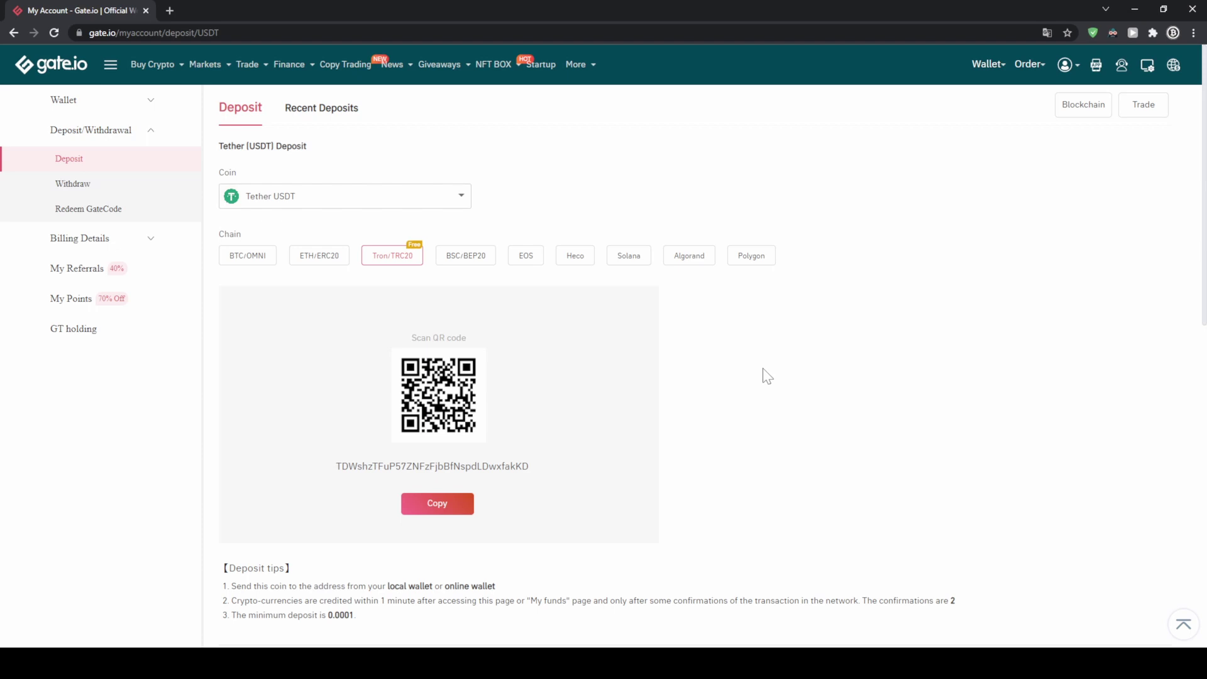
Open Funds Overview and switch to the Spot Account tab showing 560.26 USD total.
mouse_move(1004, 80)
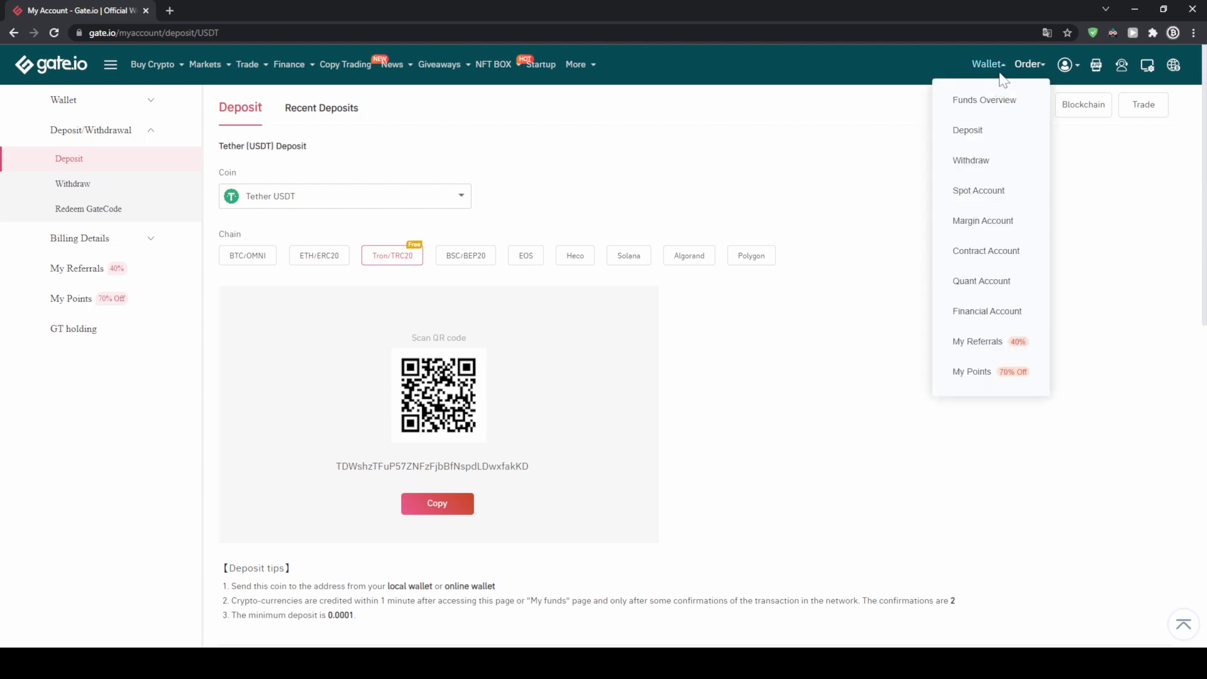
left_click(993, 99)
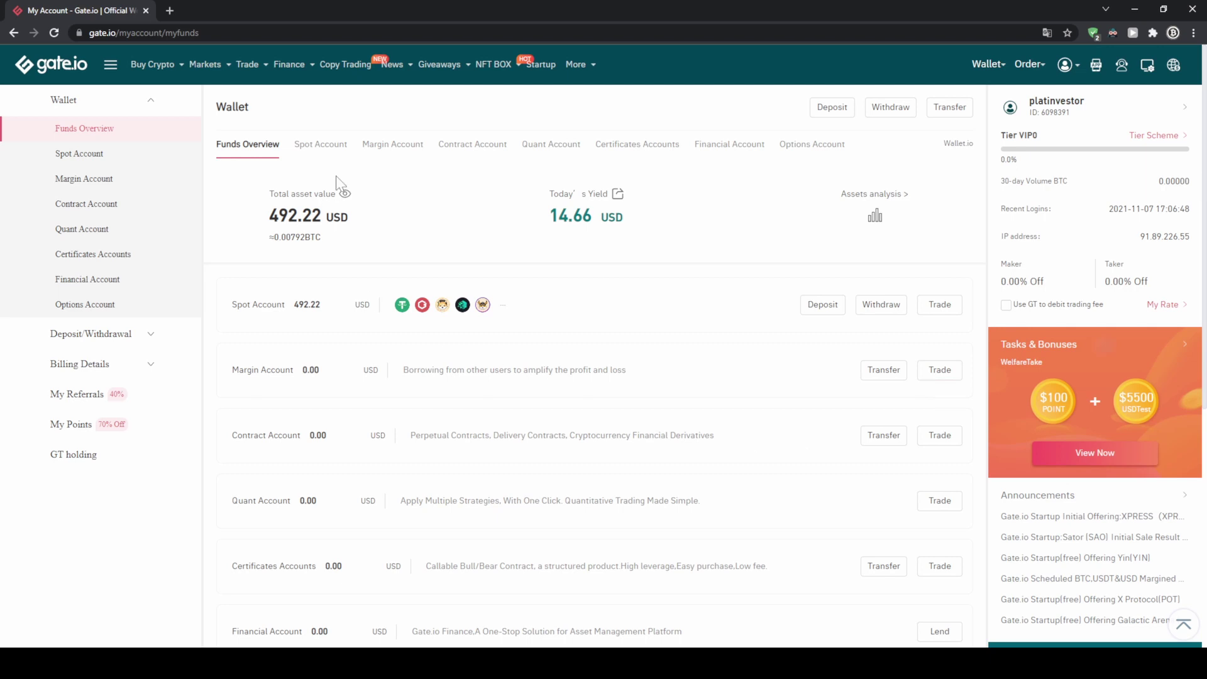
left_click_drag(278, 215, 351, 222)
left_click(360, 227)
left_click(327, 309)
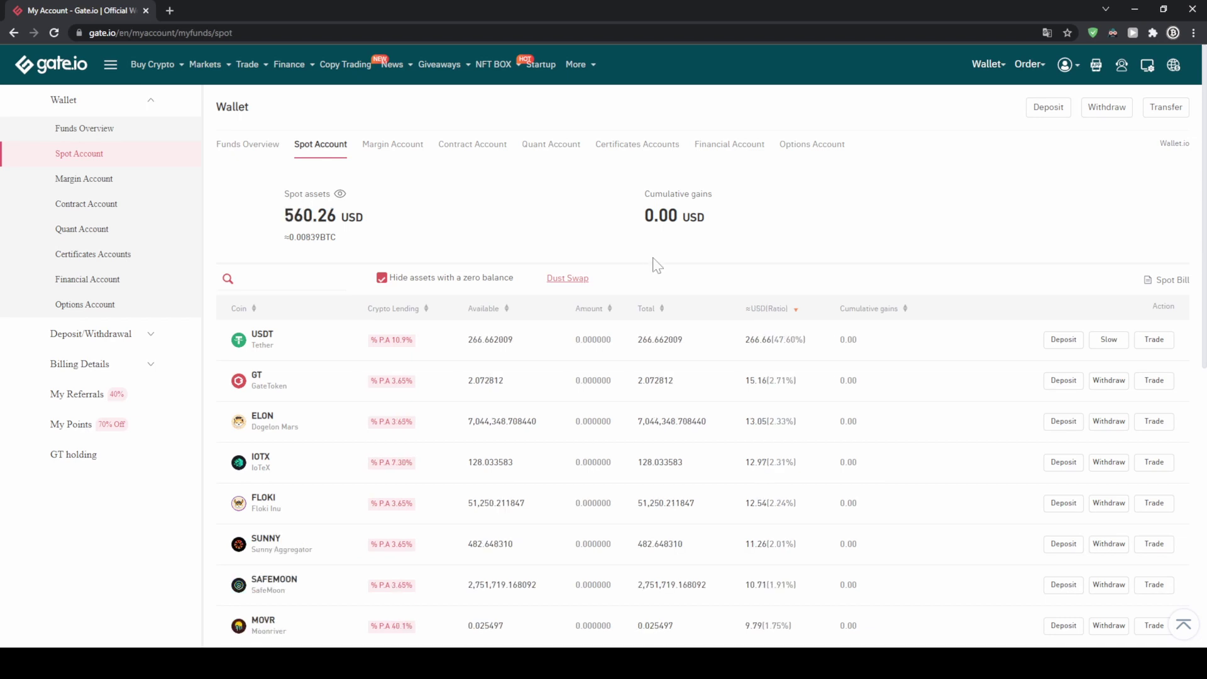
Open Standard spot trading for BTC/USDT and scroll through the limit order page.
mouse_move(245, 69)
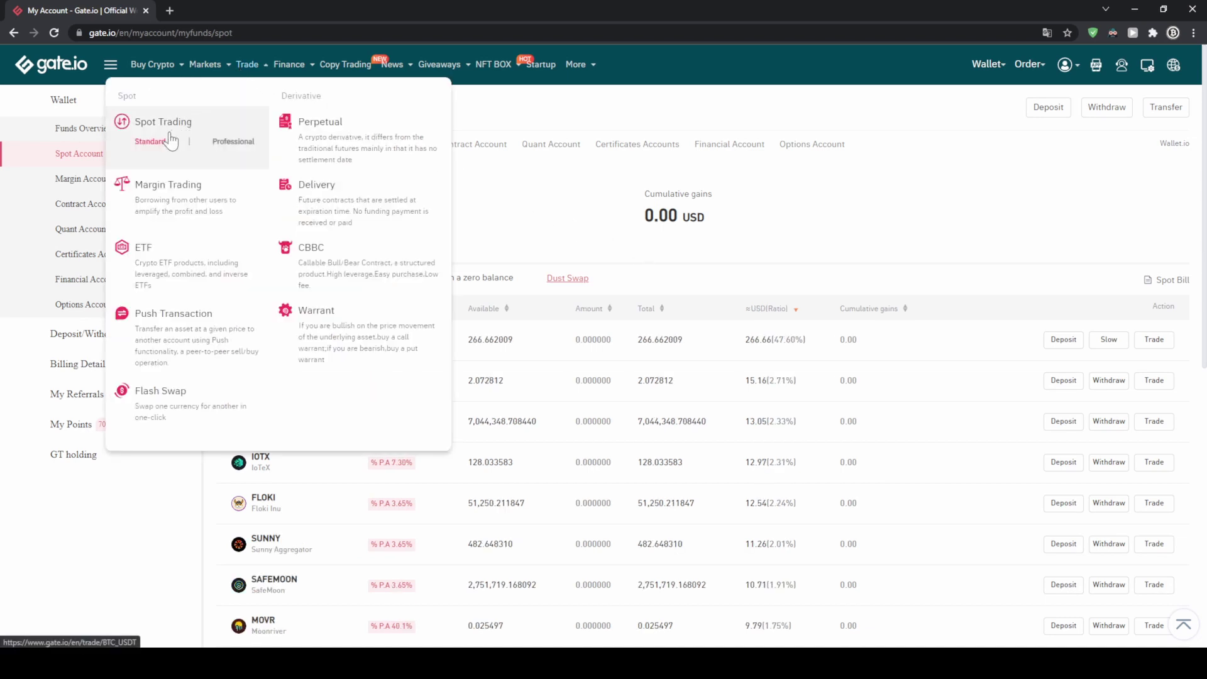
left_click(153, 144)
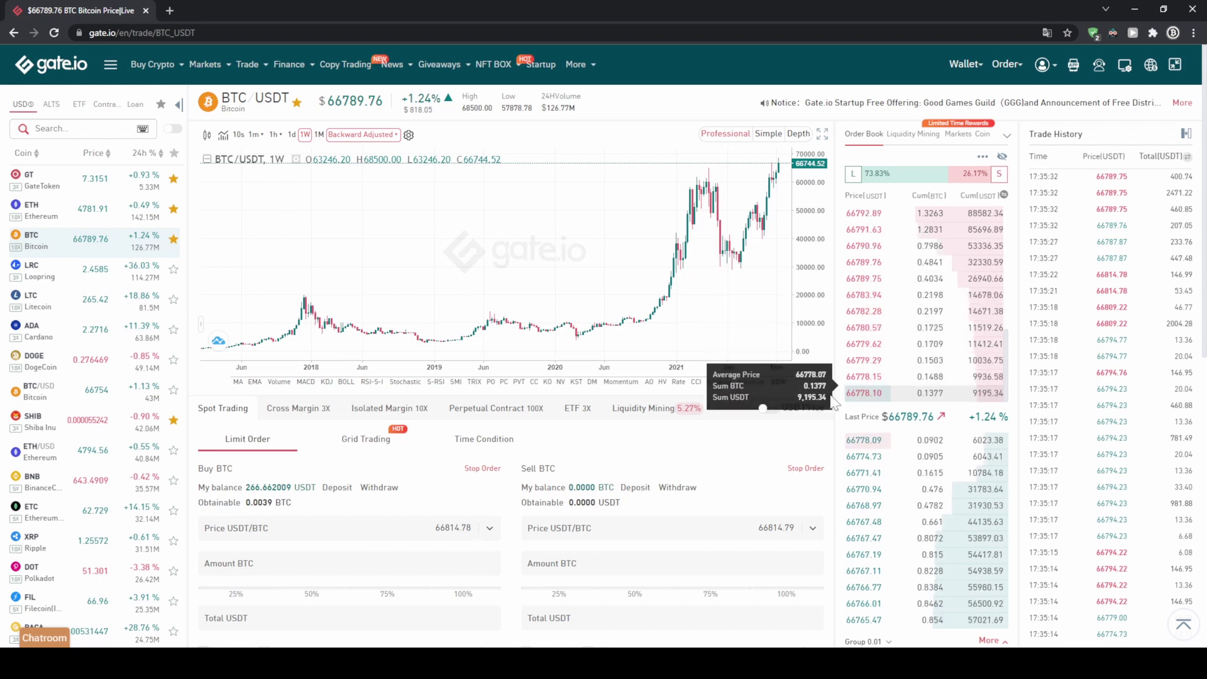
mouse_move(313, 428)
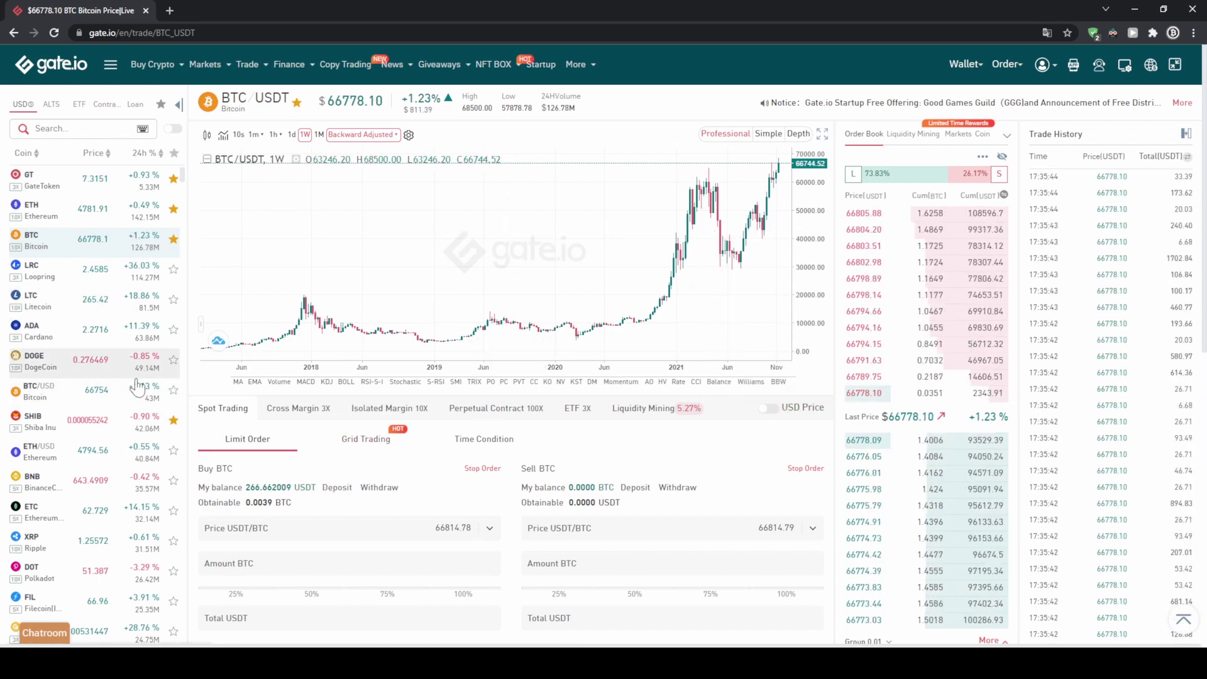
scroll(97, 281, "down", 10)
scroll(98, 282, "down", 15)
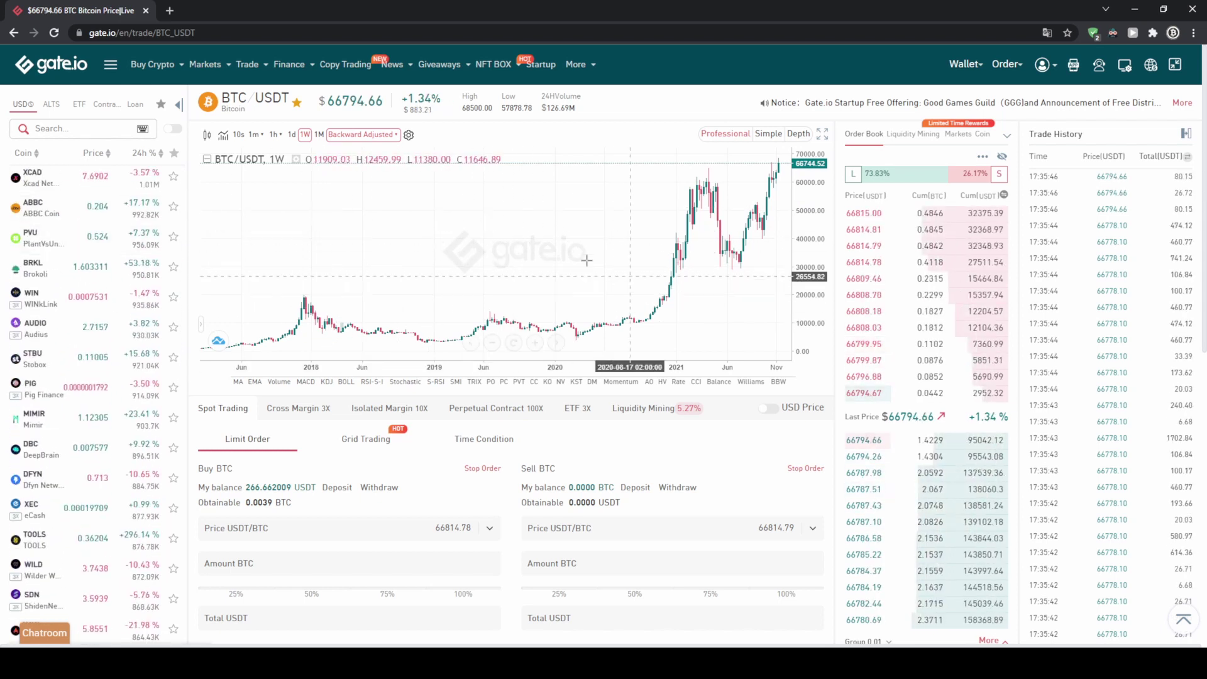
mouse_move(267, 135)
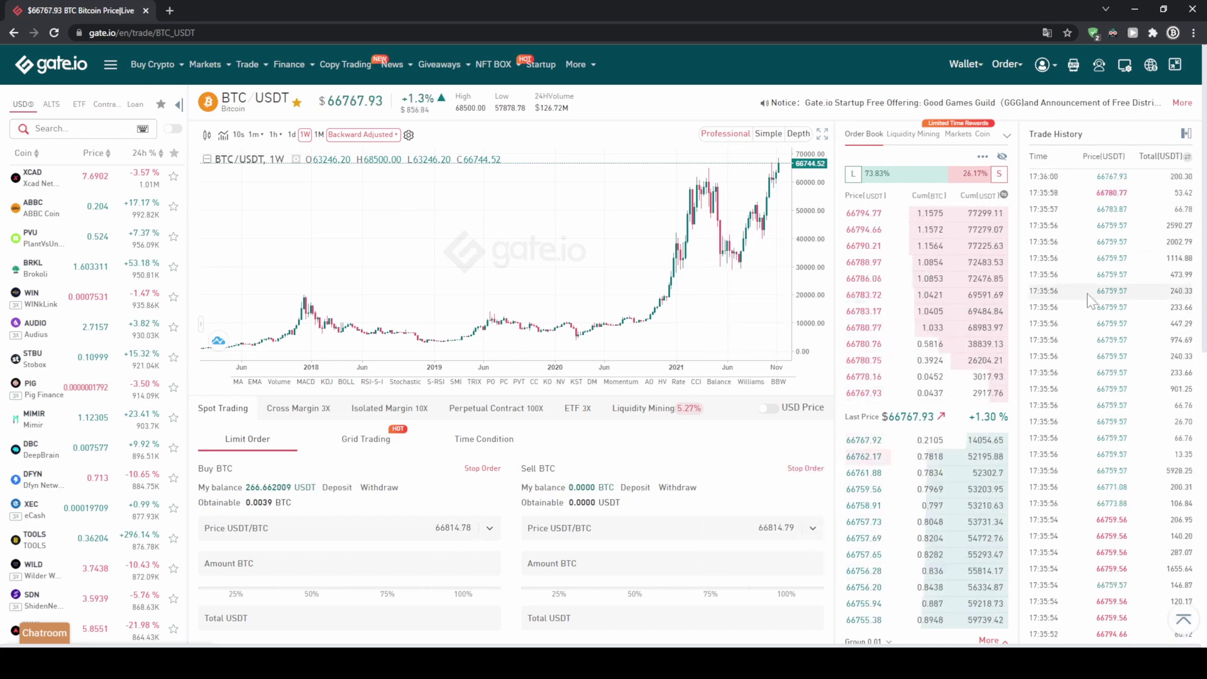
scroll(284, 501, "down", 1)
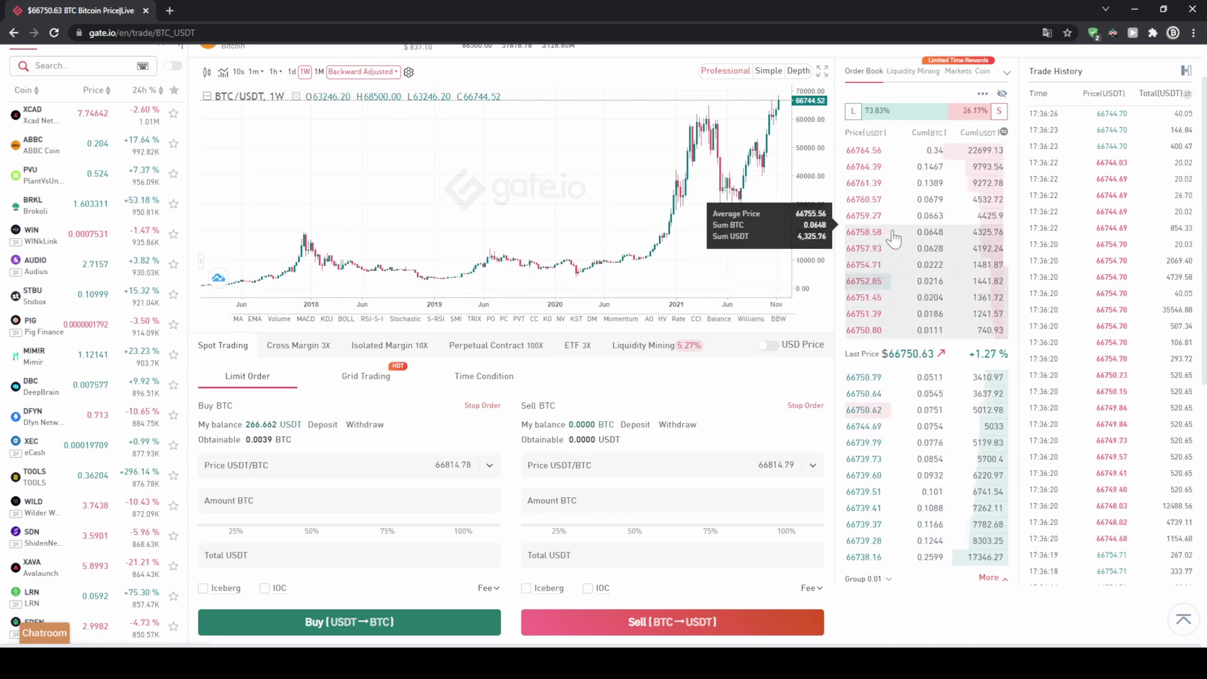
left_click(912, 182)
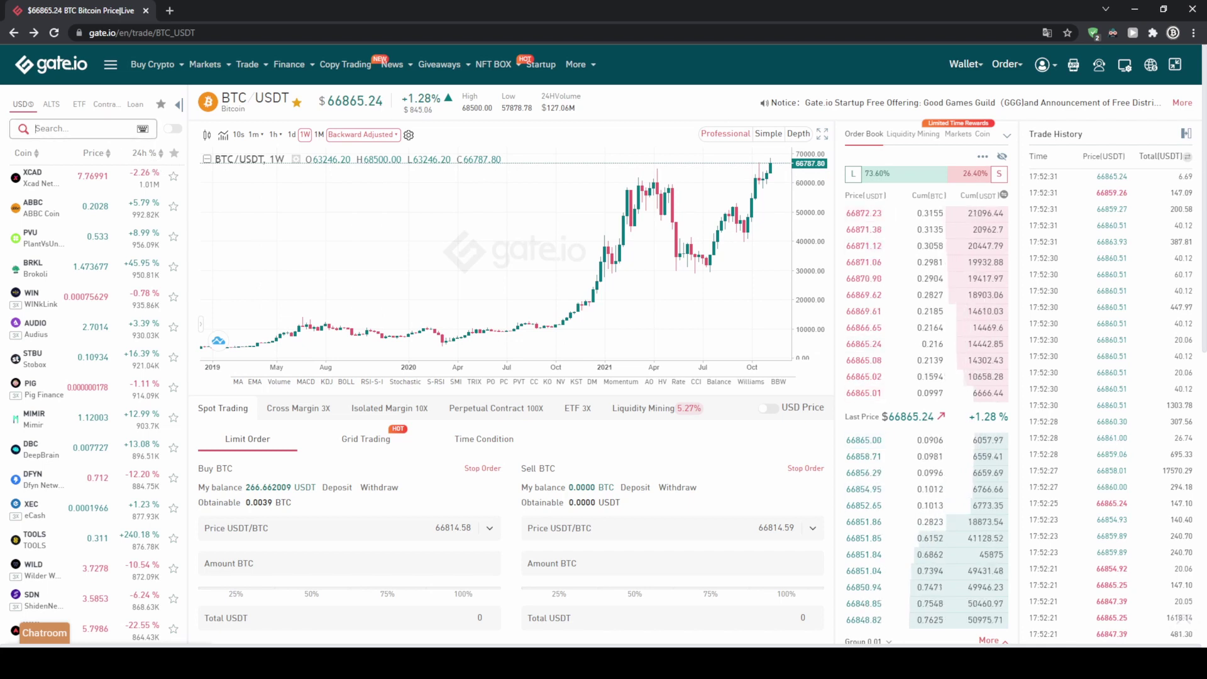
Search the coin list for 'spell' and switch to the SPELL_USDT trading pair.
left_click(36, 129)
type("spell")
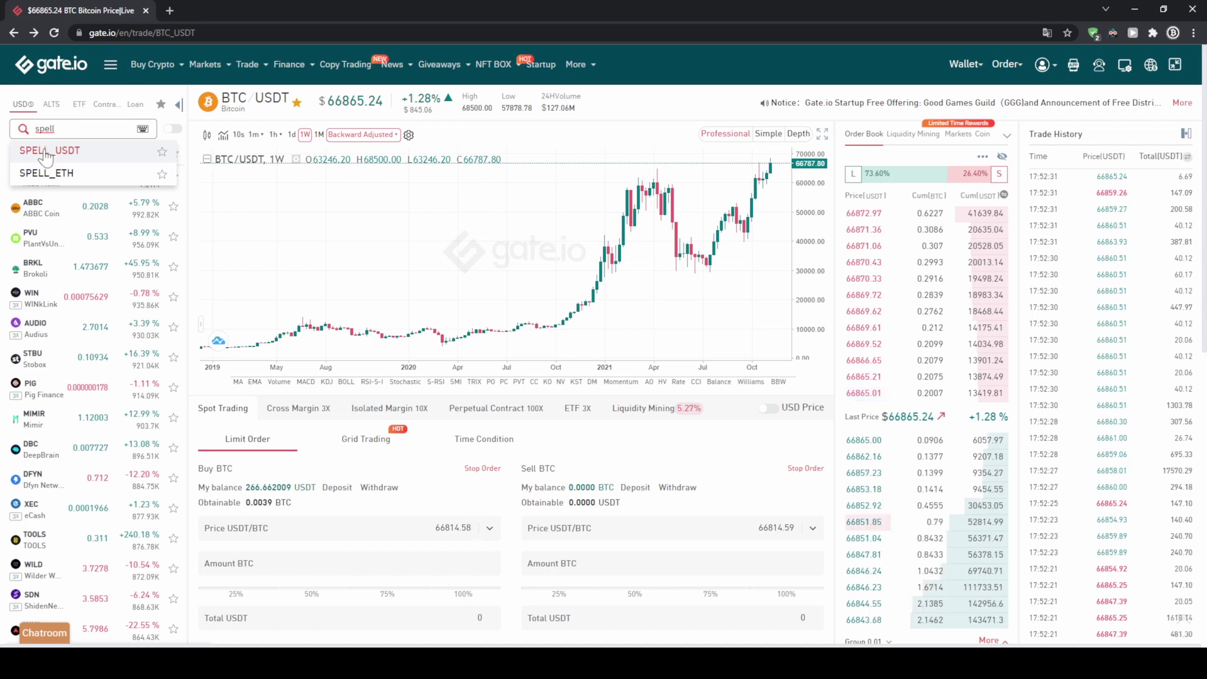
left_click(76, 157)
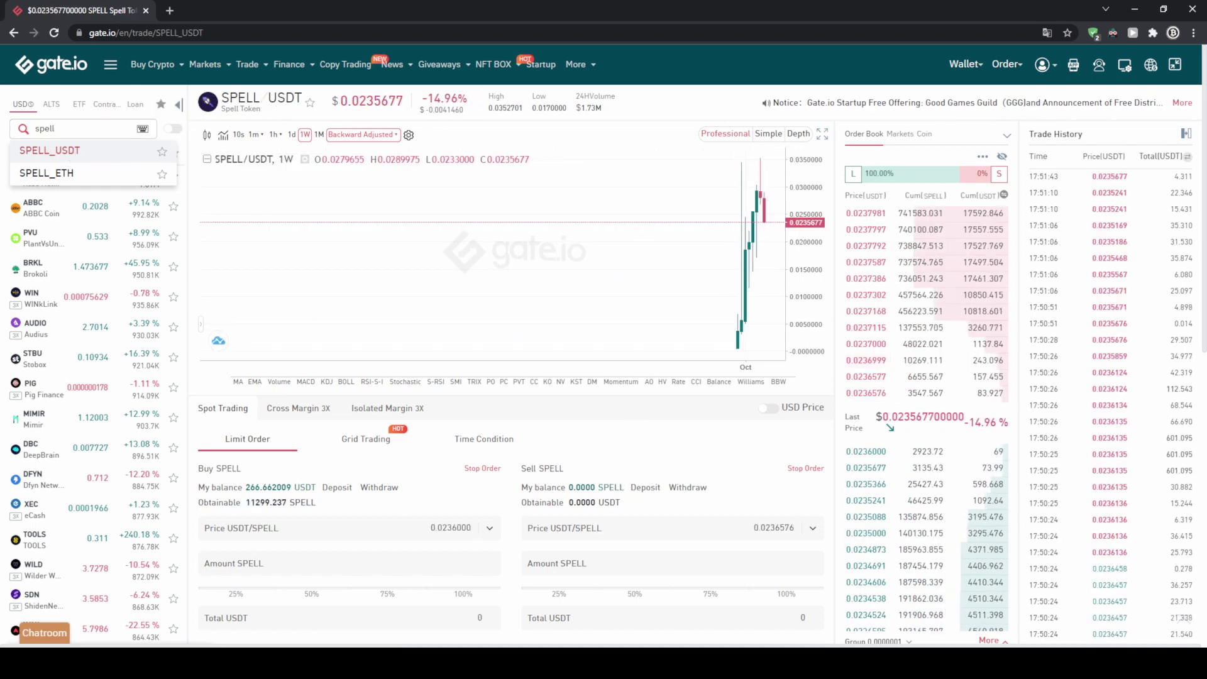
left_click(363, 134)
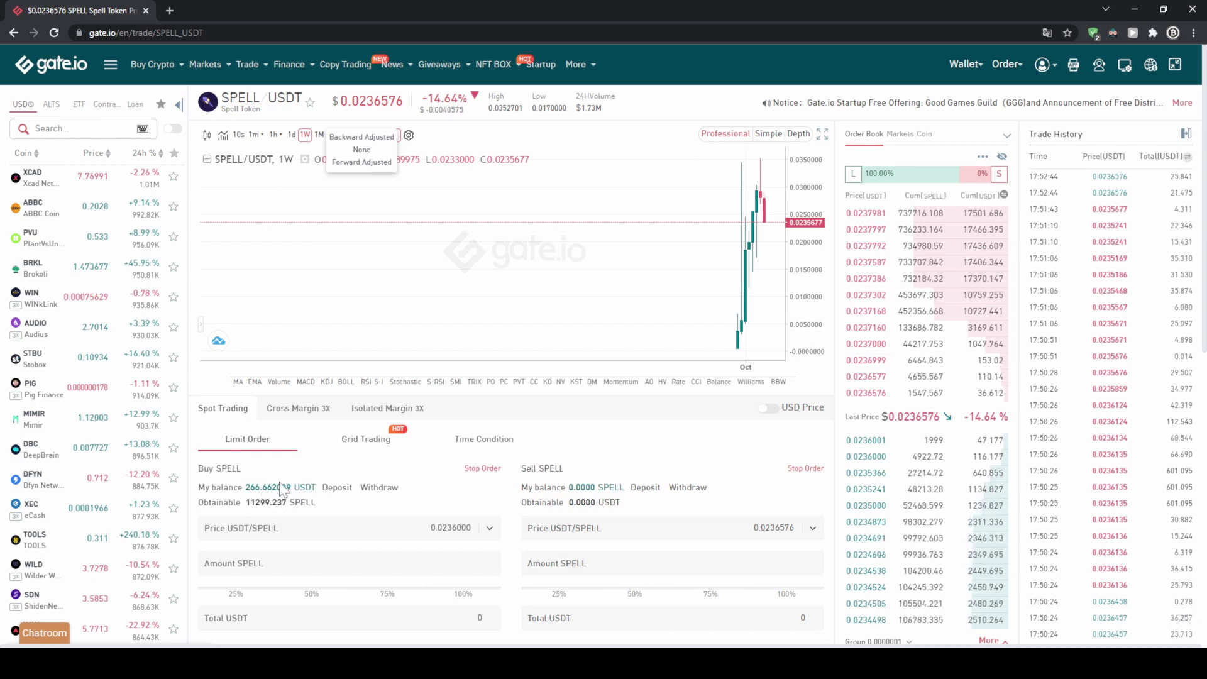
Set the SPELL buy price to the 0.0237981 ask from the order book.
double_click(451, 527)
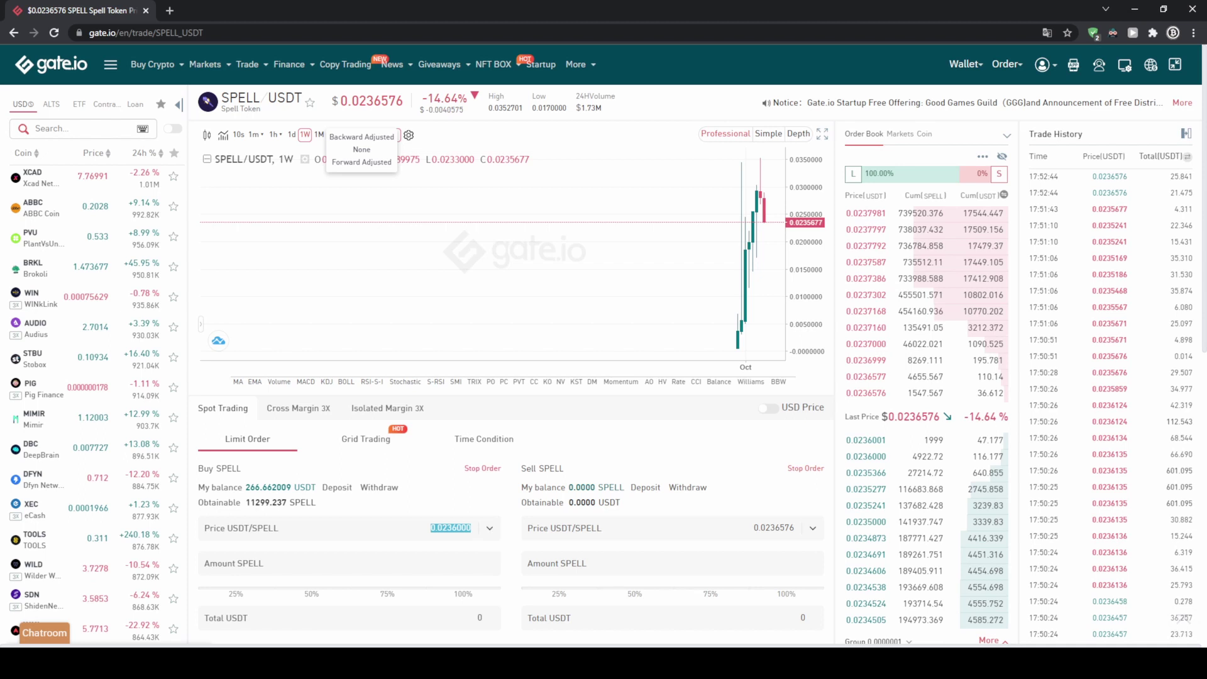
left_click(431, 527)
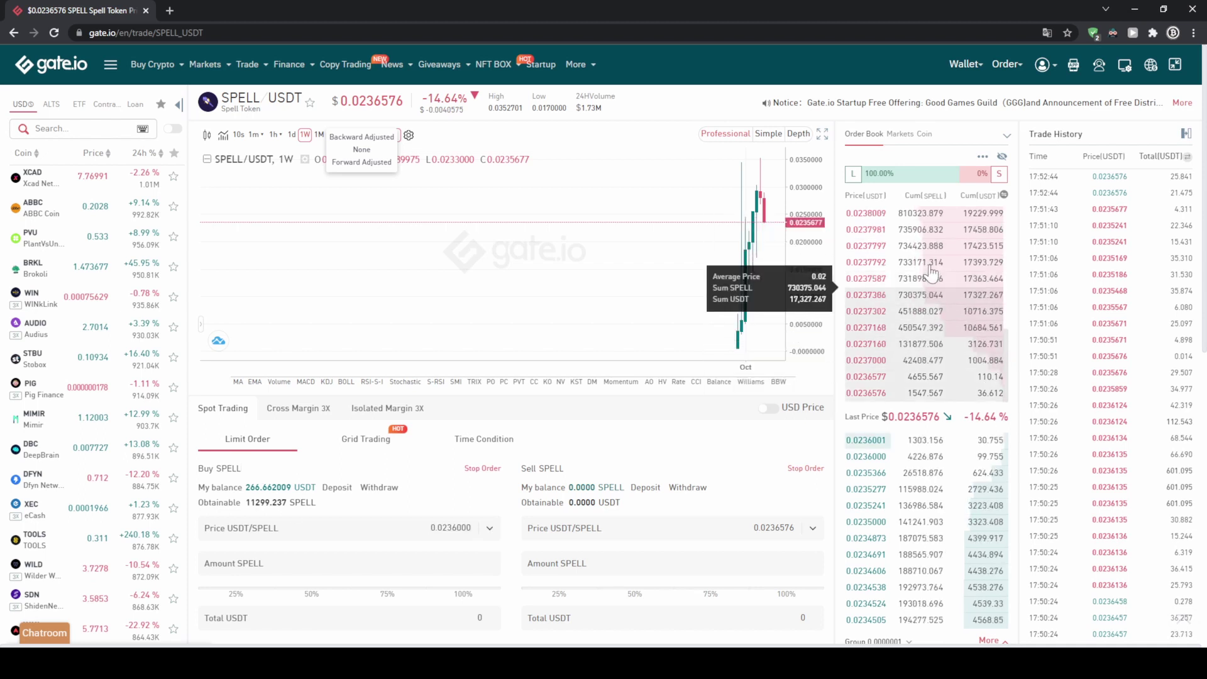
left_click(928, 245)
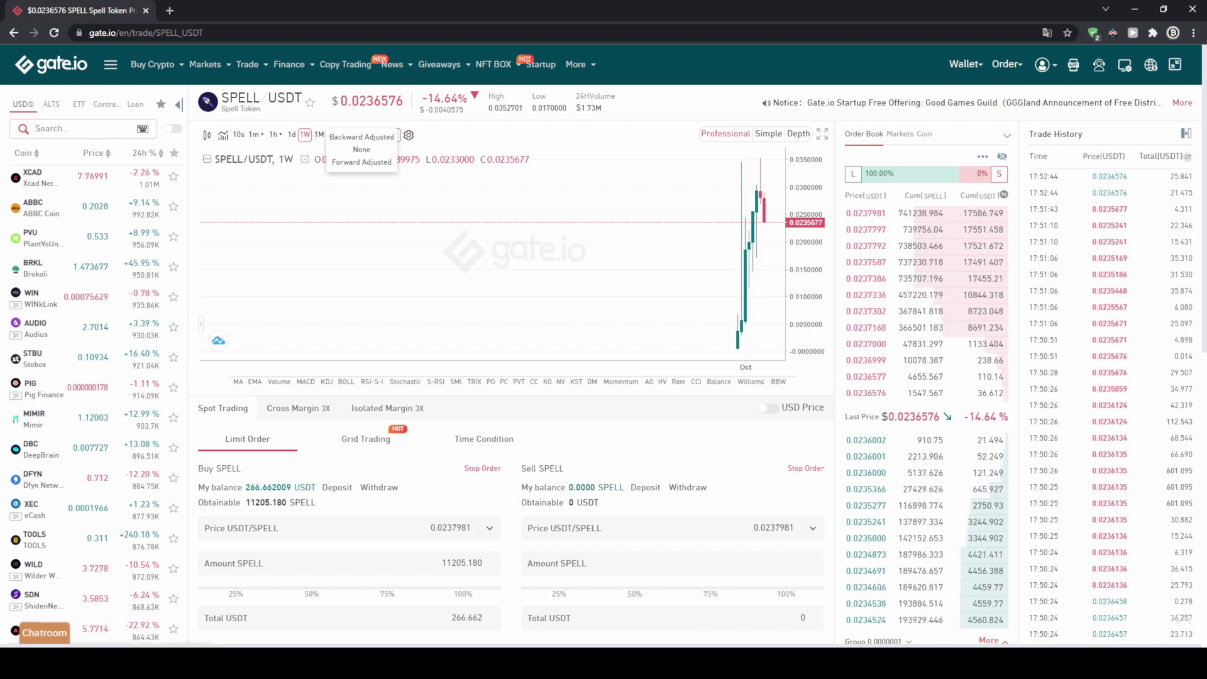
Spend the full USDT balance: 11205.180 SPELL totalling about 266.661 USDT.
double_click(467, 618)
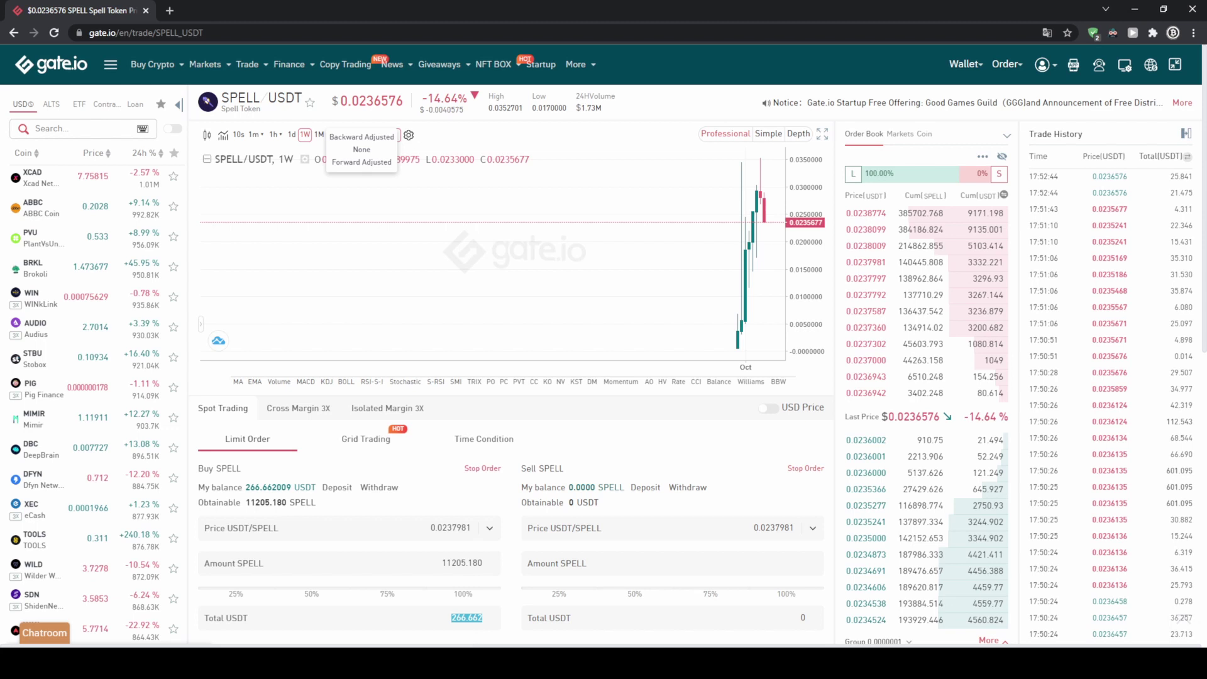
left_click(451, 617)
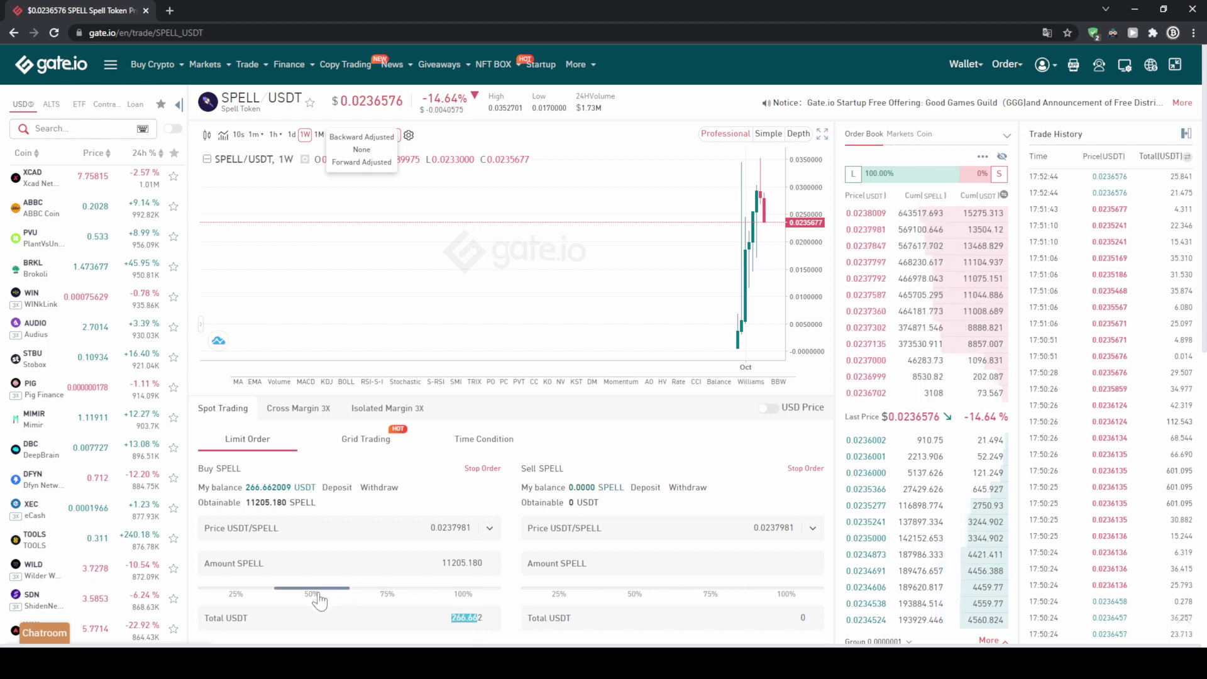
left_click(457, 599)
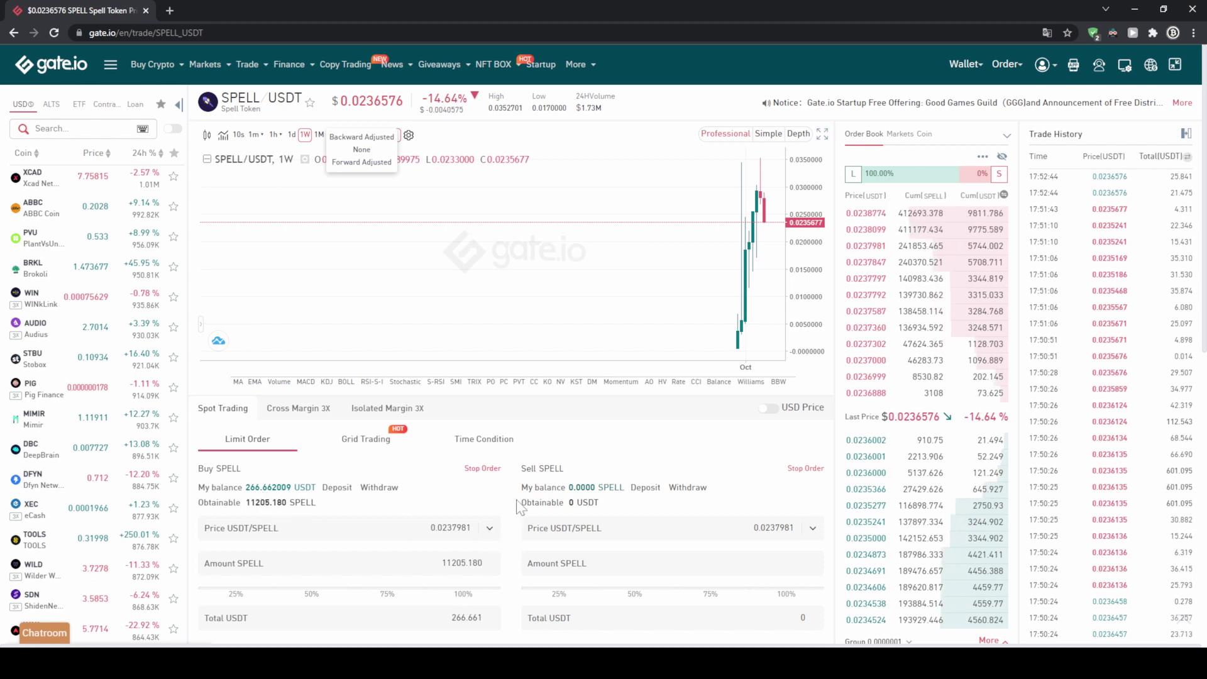
scroll(514, 501, "down", 1)
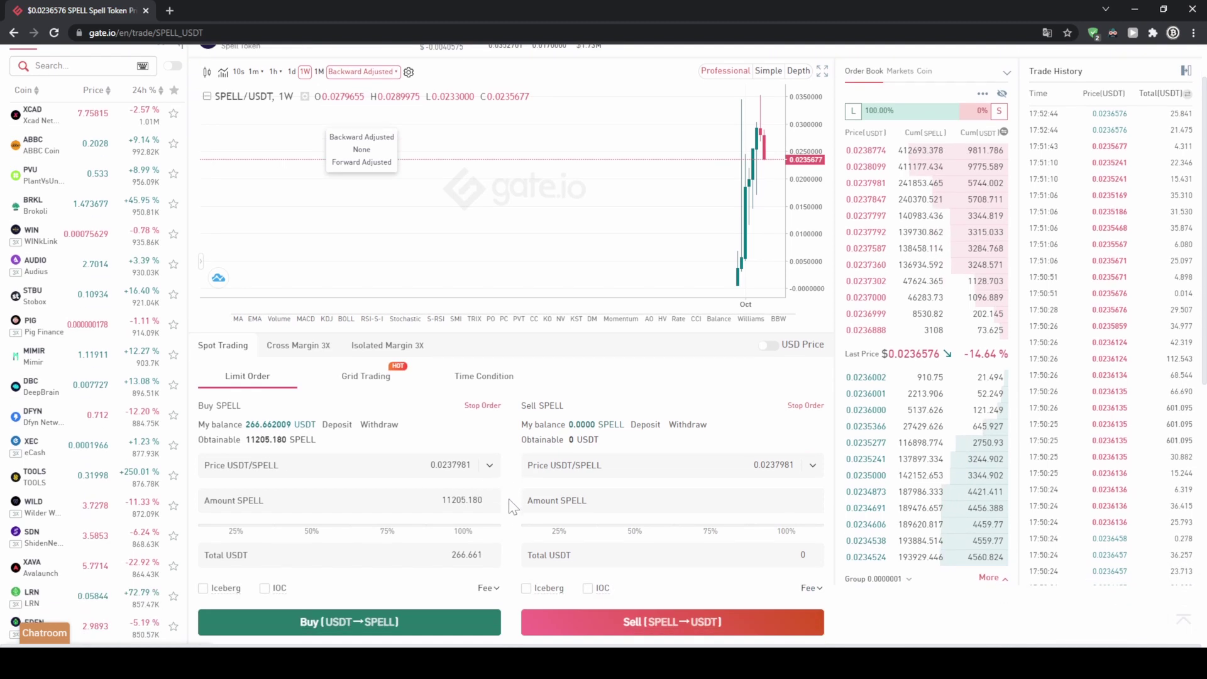